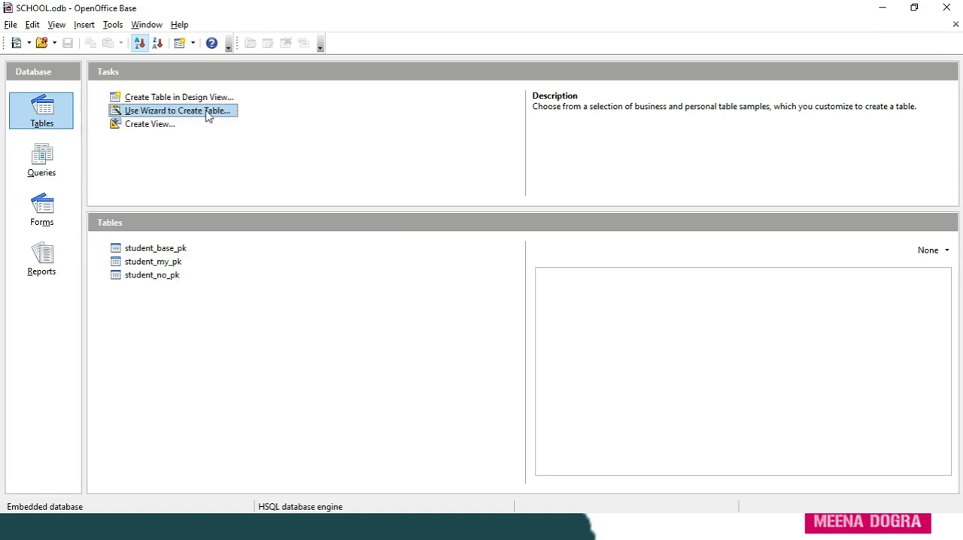
- Start the table creation wizard and look over the sample tables offered in the Business and Personal categories
click(206, 114)
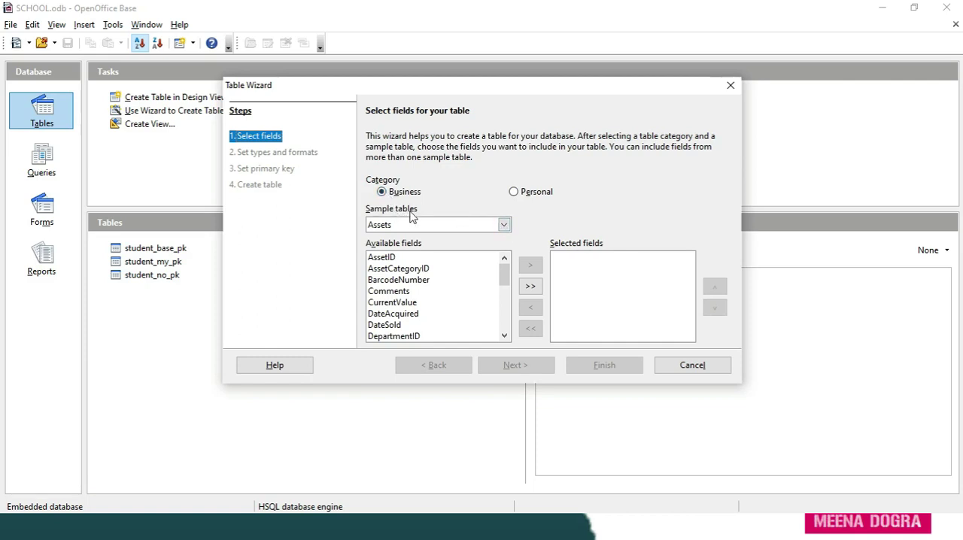
click(504, 226)
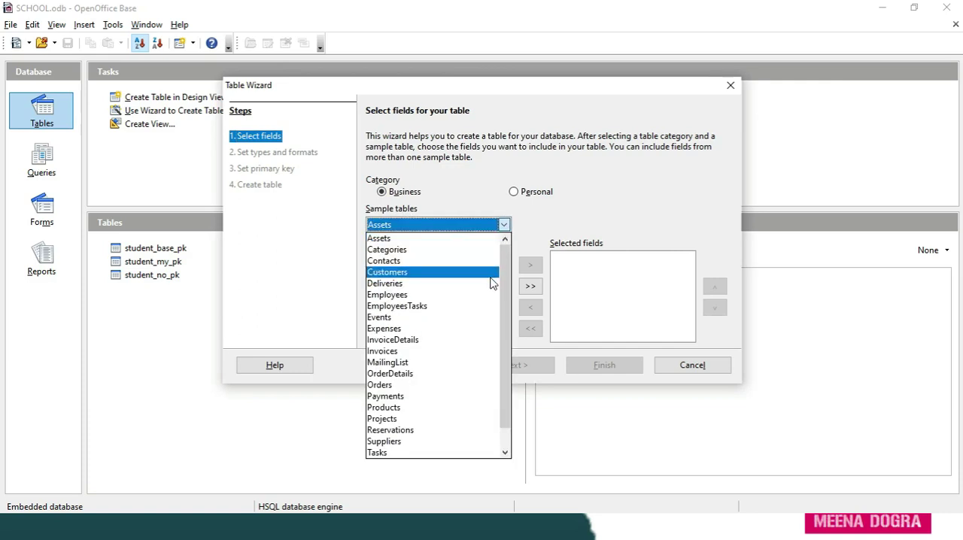
click(516, 194)
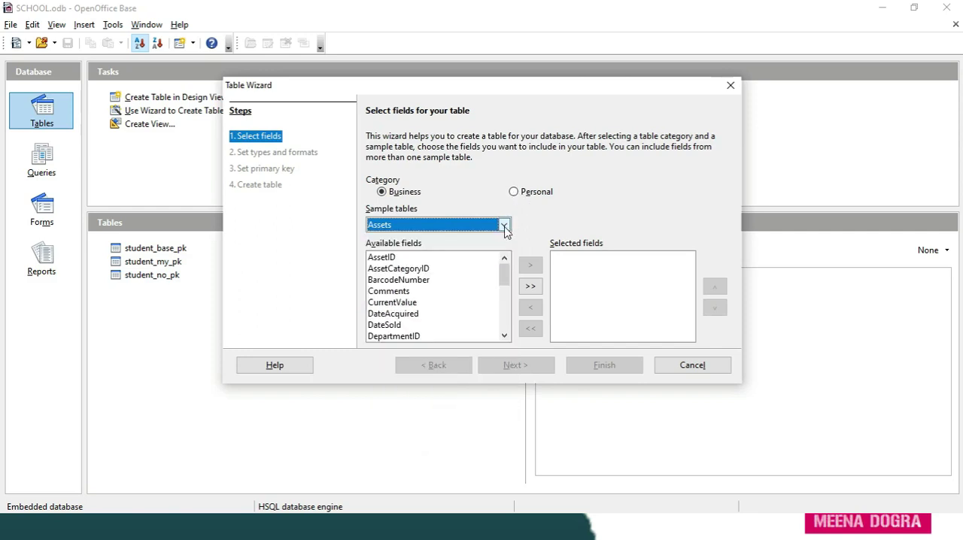
click(513, 192)
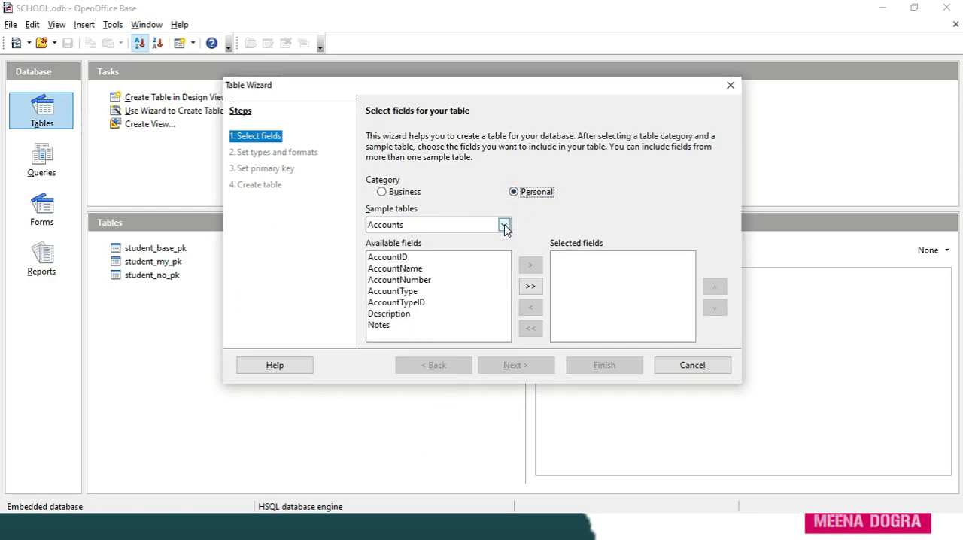
click(505, 226)
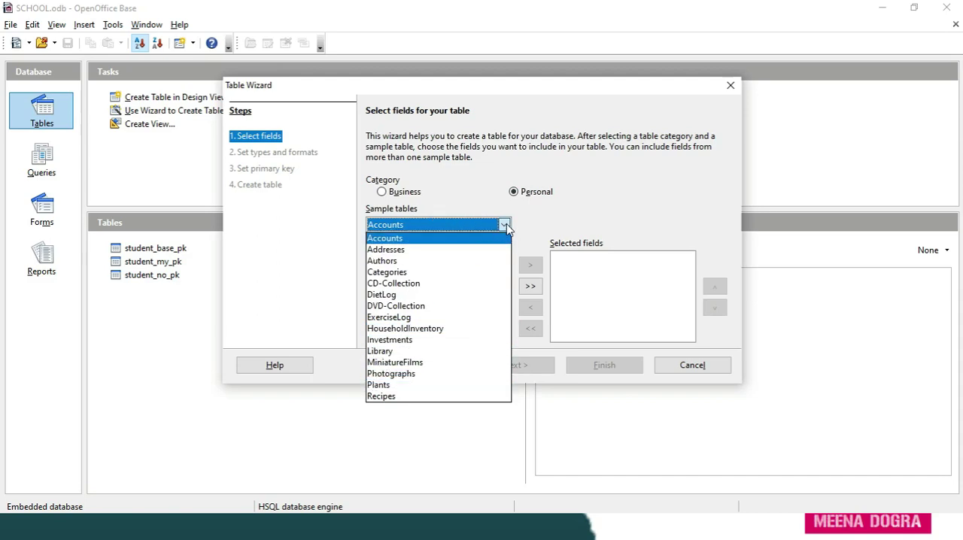
click(506, 226)
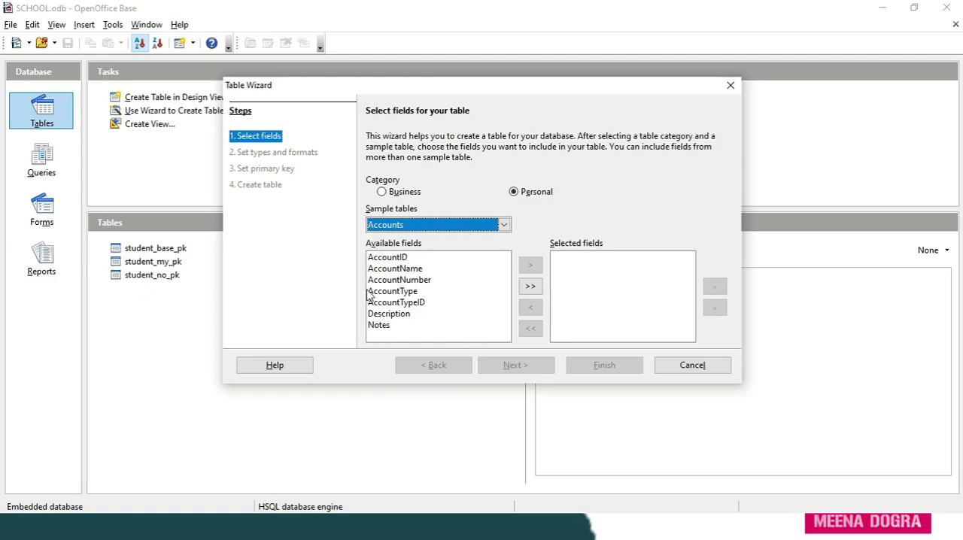
- Examine the available fields of the Personal sample tables Addresses, Authors, CD-Collection, DietLog and Accounts
click(503, 225)
click(415, 251)
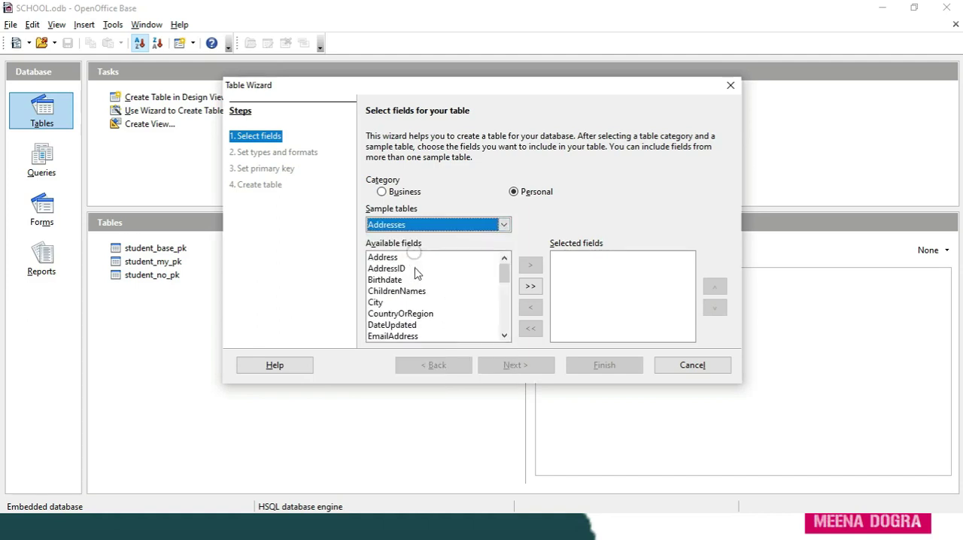
click(504, 226)
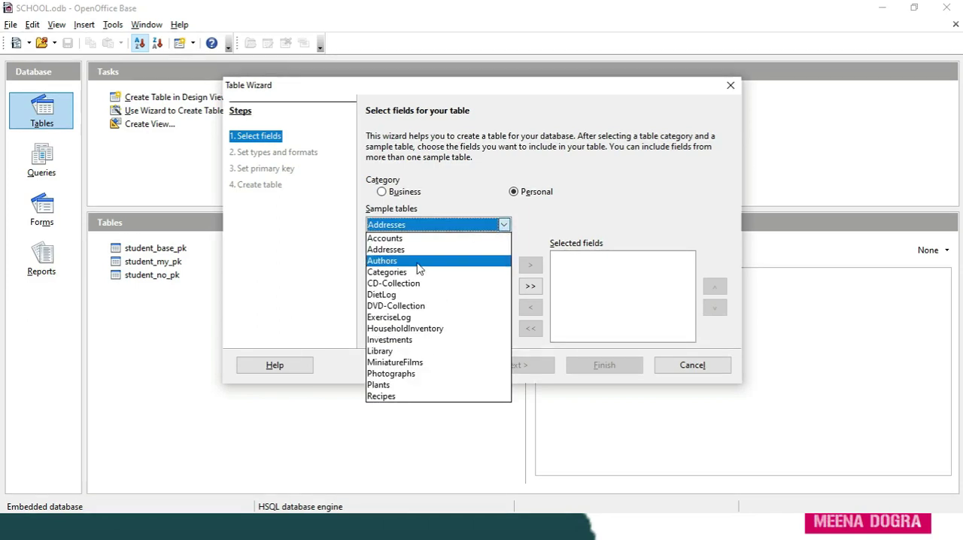
click(421, 260)
click(505, 225)
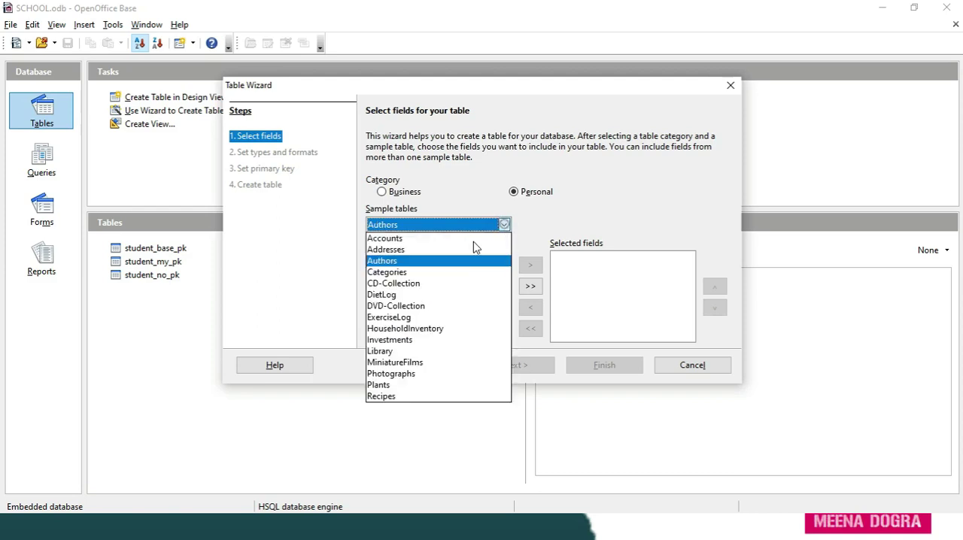
click(428, 289)
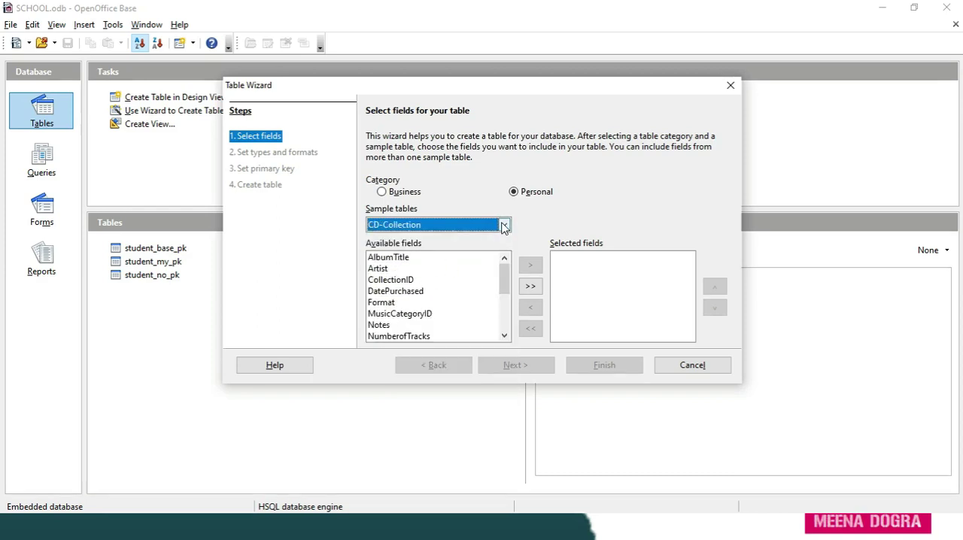
click(503, 225)
click(412, 296)
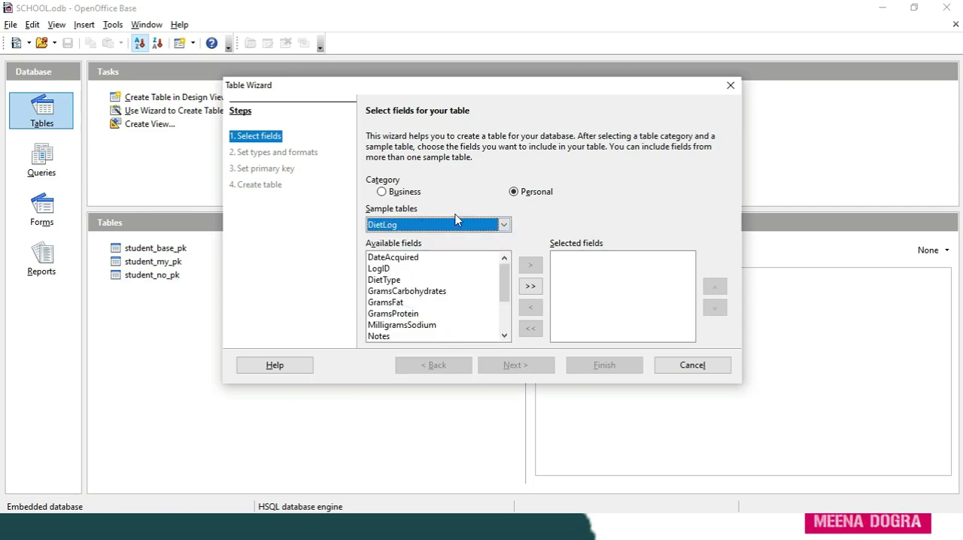
click(504, 225)
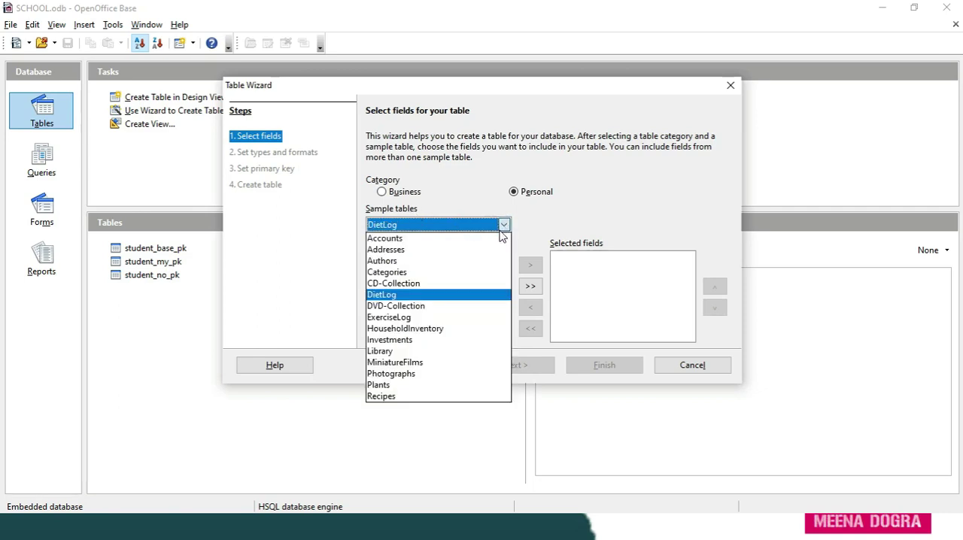
click(420, 238)
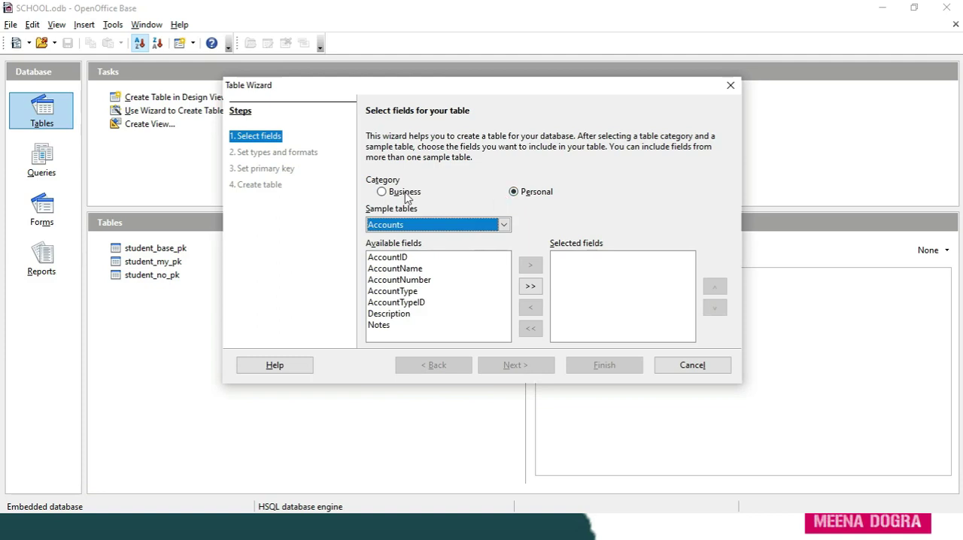
- Switch to the Business category and choose the Contacts sample table
click(386, 192)
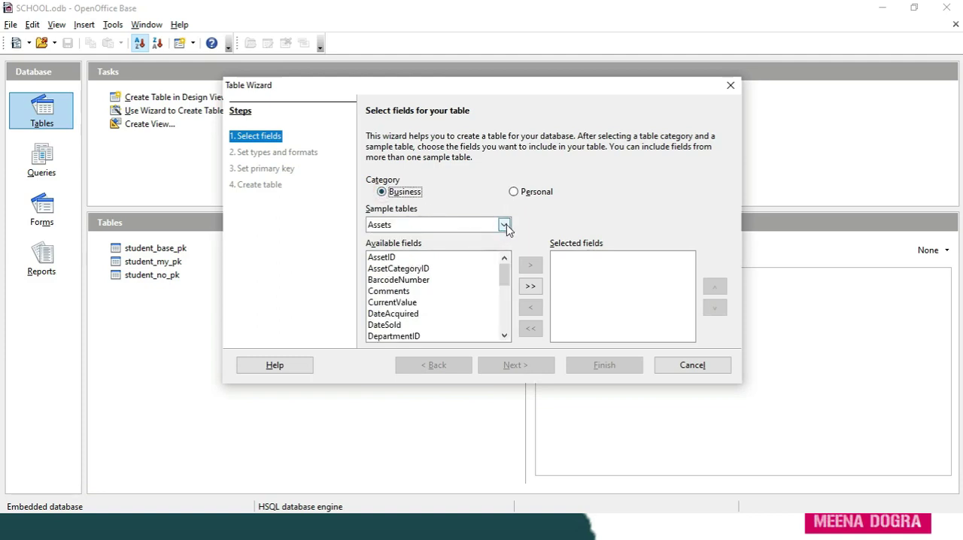
click(505, 225)
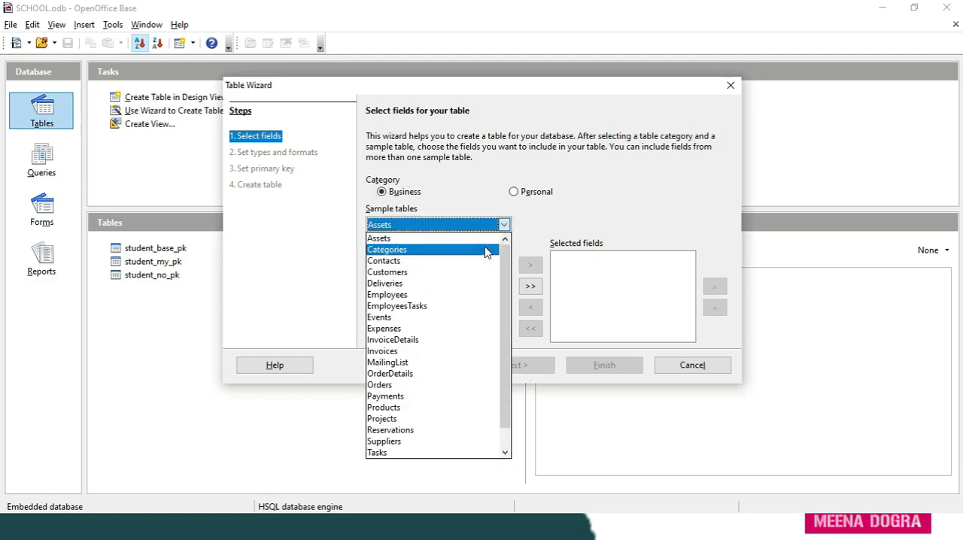
click(441, 262)
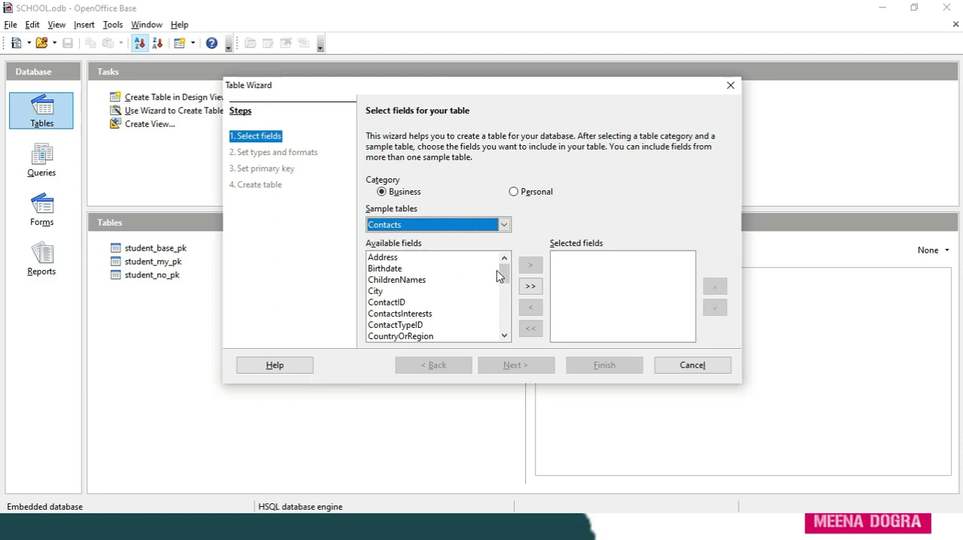
- Add all Contacts fields to the selected fields and remove them all again
click(531, 289)
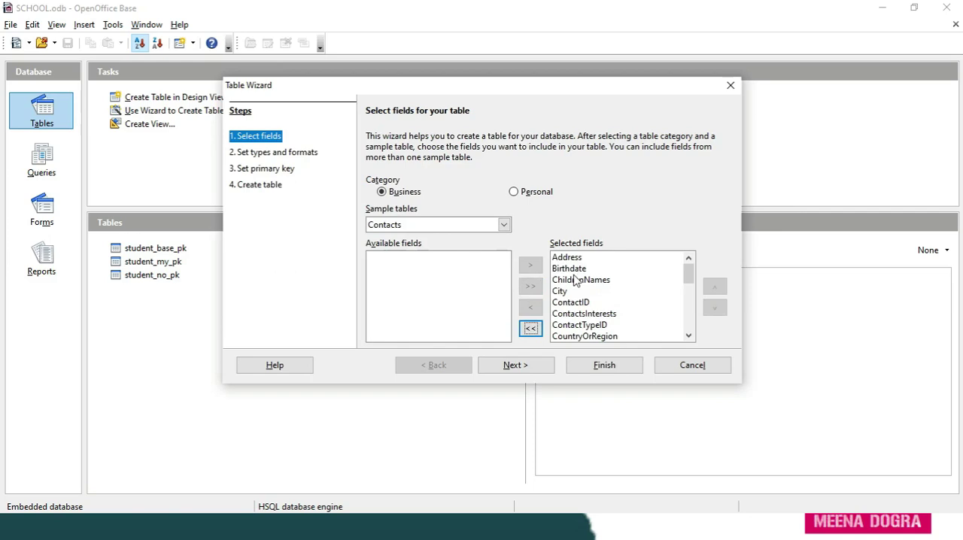
click(531, 331)
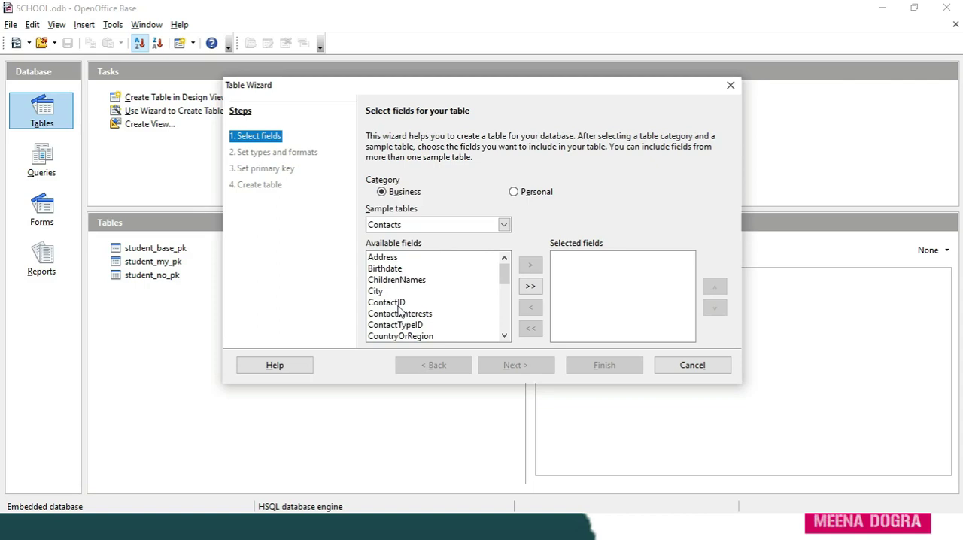
- Add the Address, City and ContactID fields from the Contacts sample table to the selected fields
click(389, 261)
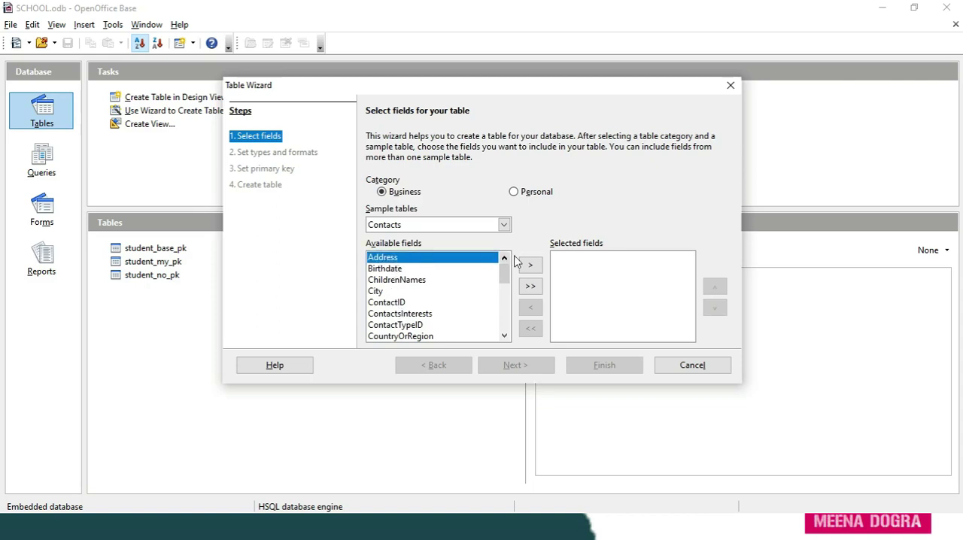
click(532, 268)
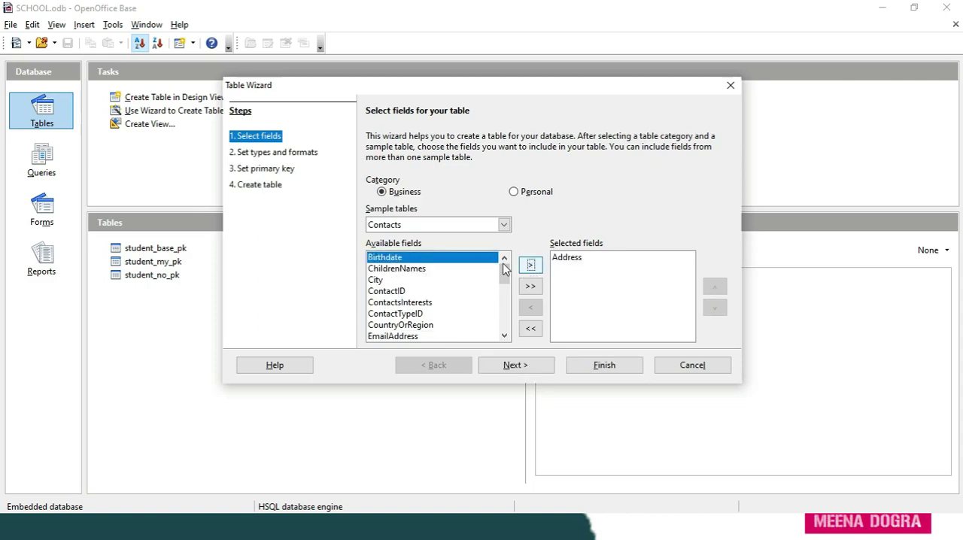
click(378, 281)
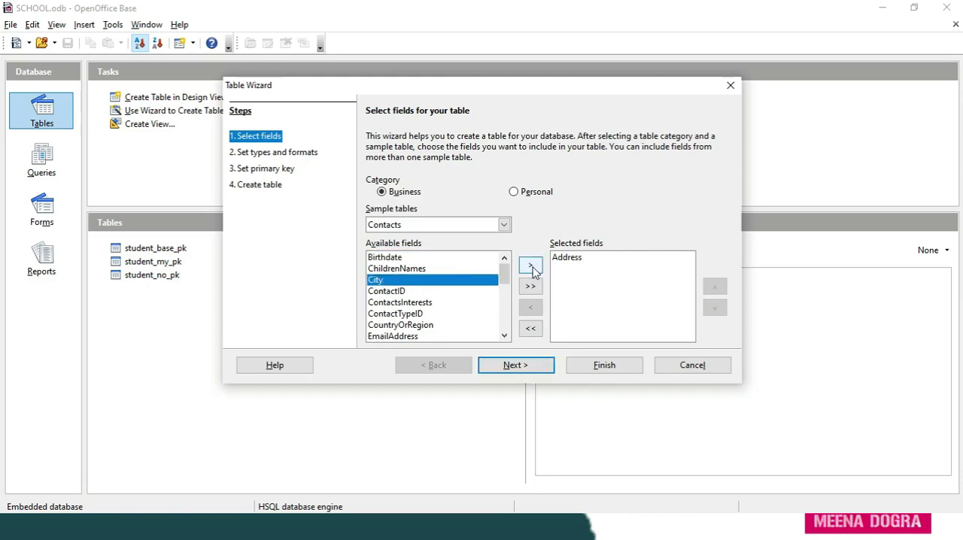
click(531, 268)
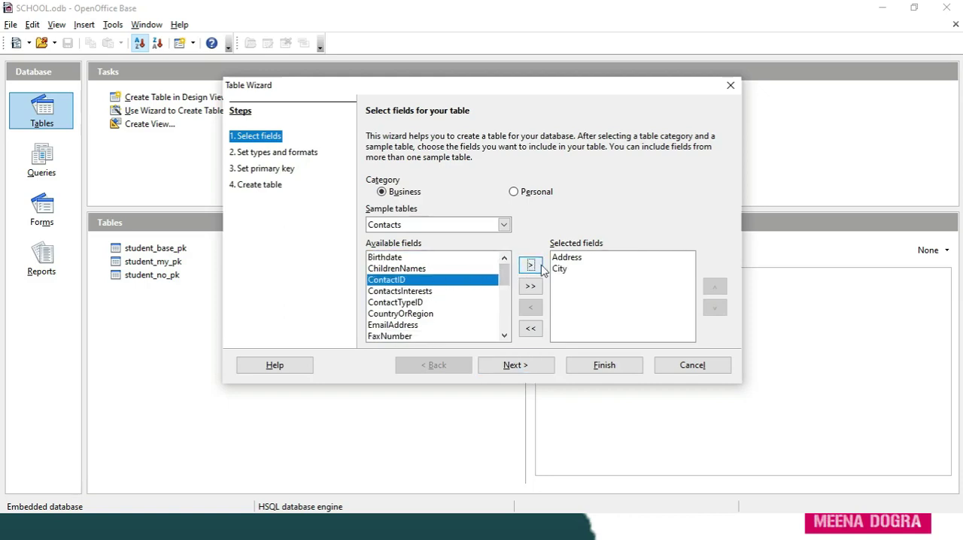
click(531, 267)
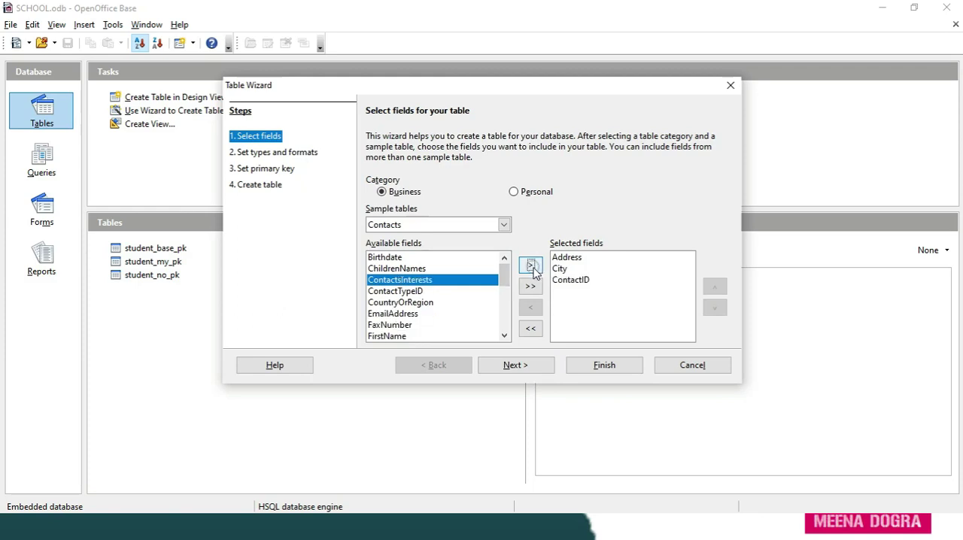
- Add the FirstName, LastName and MobileNumber fields from the Contacts sample table to the selected fields
click(410, 338)
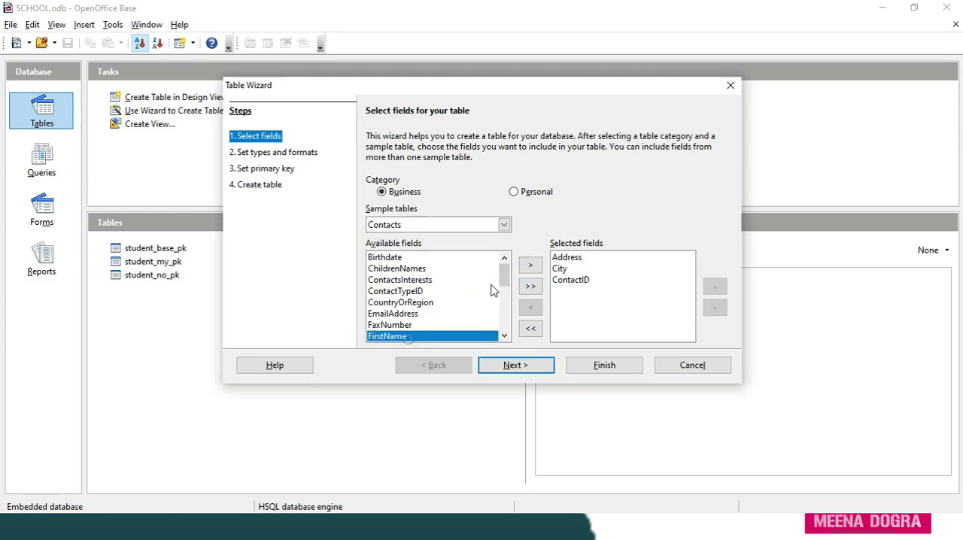
click(531, 267)
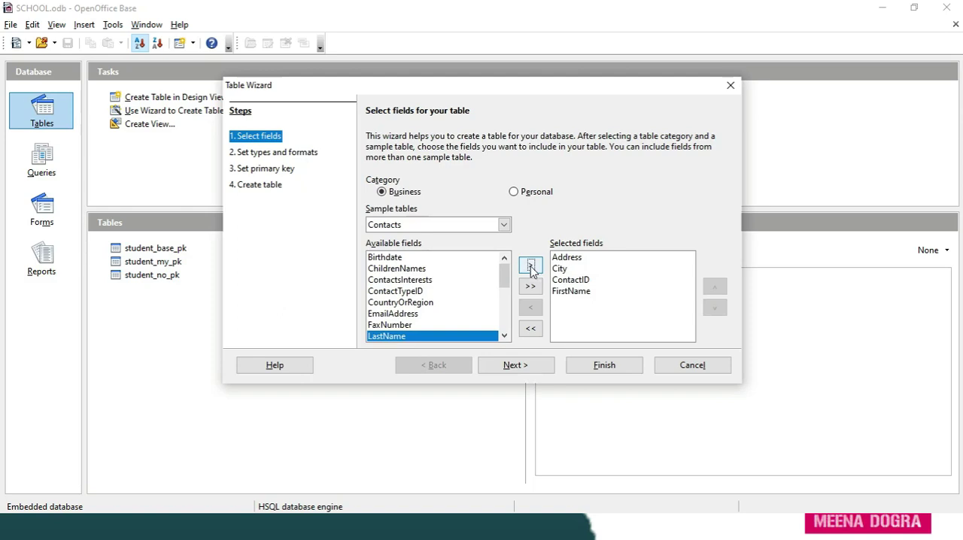
click(532, 268)
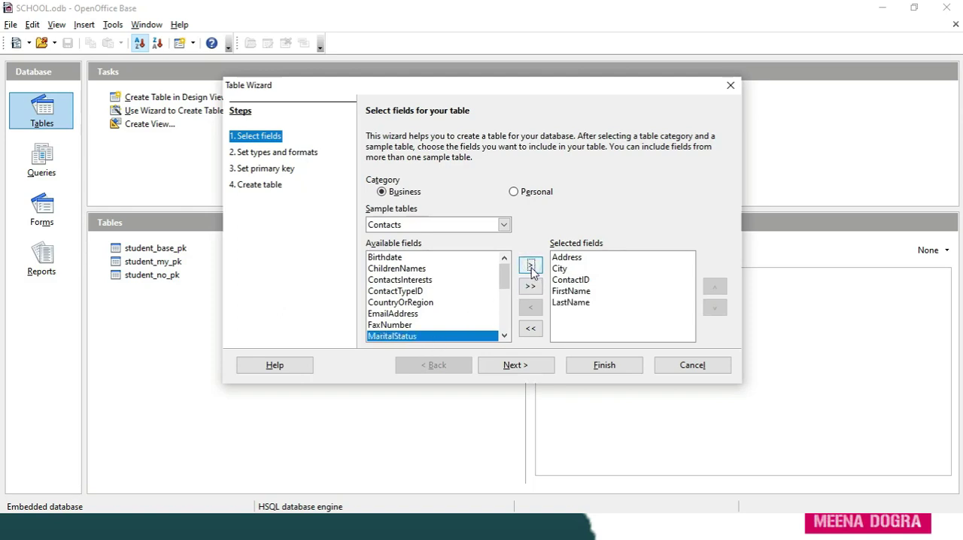
click(504, 336)
click(505, 336)
click(504, 335)
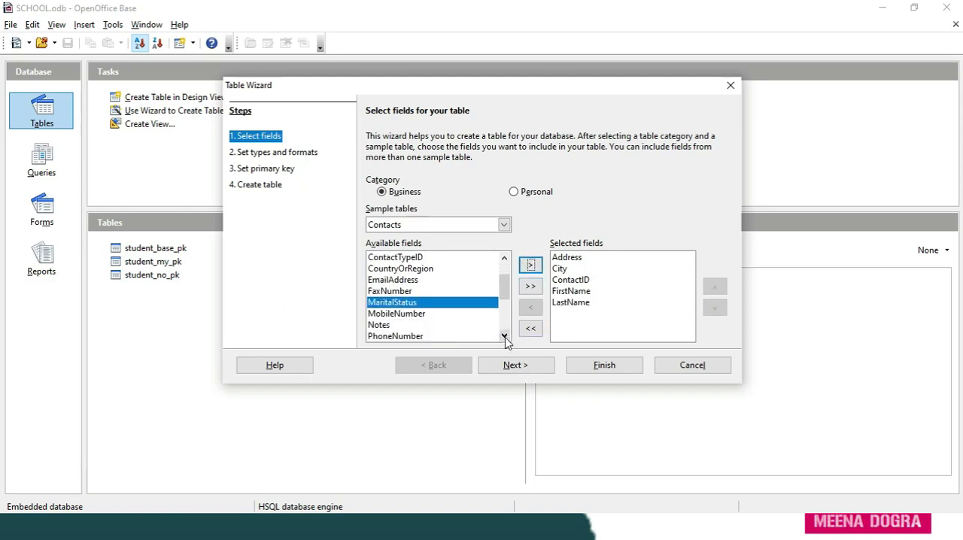
click(505, 336)
click(504, 335)
click(505, 335)
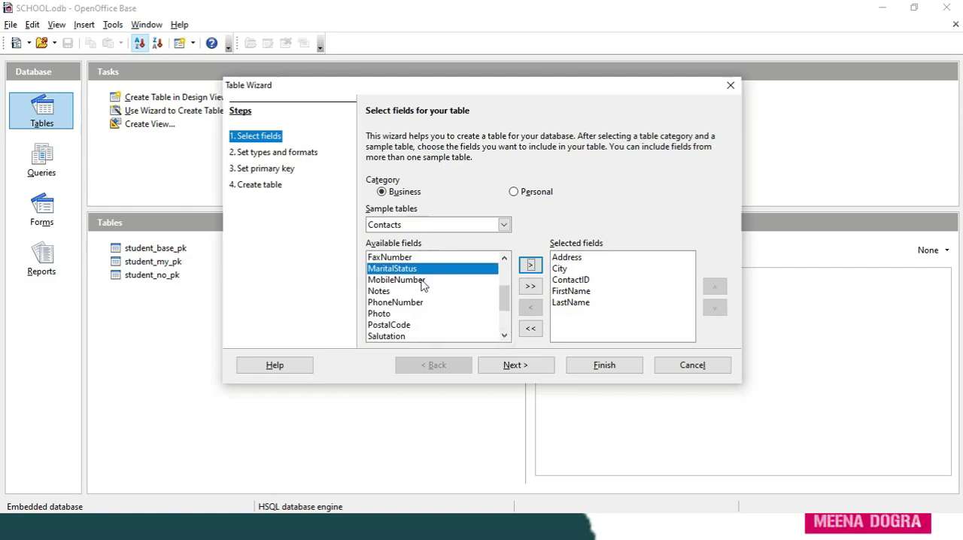
click(396, 280)
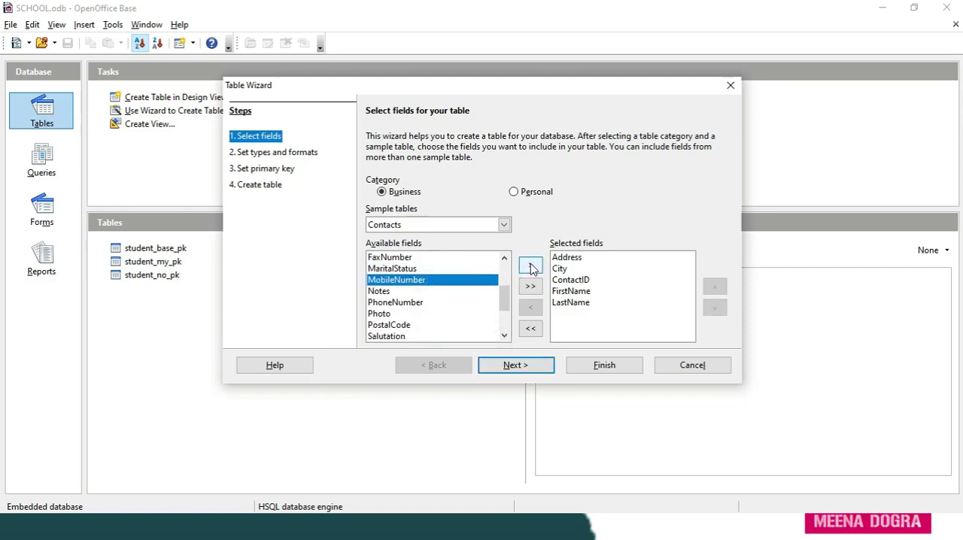
click(530, 266)
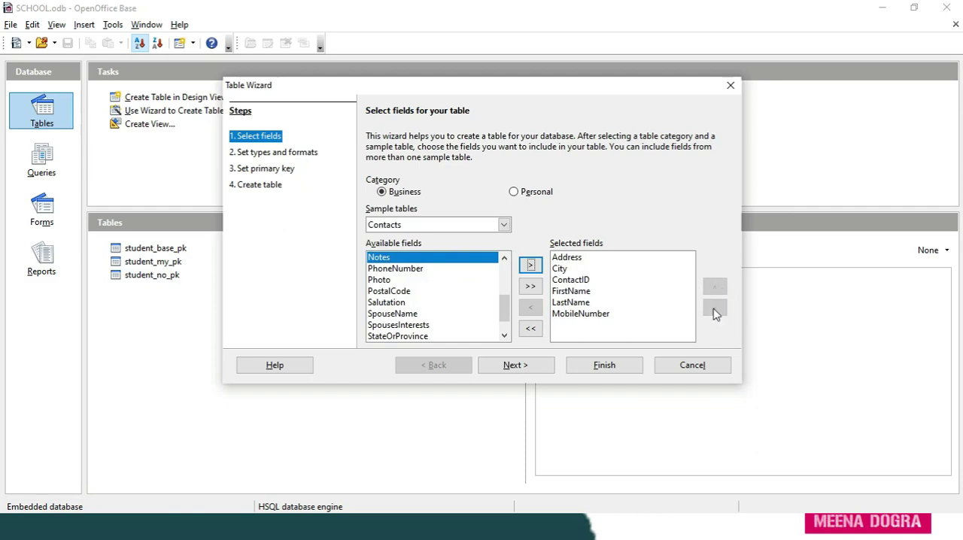
- Reorder the selected fields so that ContactID comes first and FirstName second
click(580, 283)
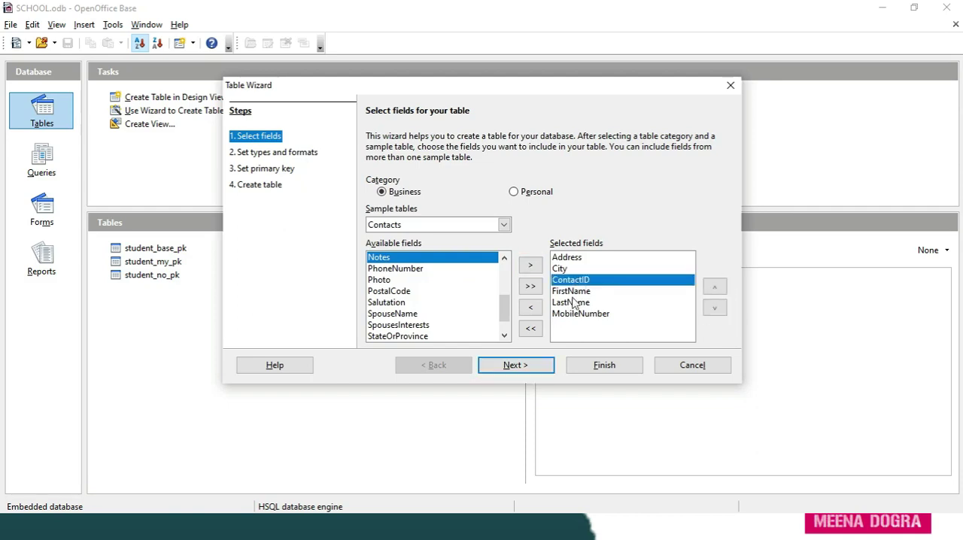
click(716, 290)
click(717, 290)
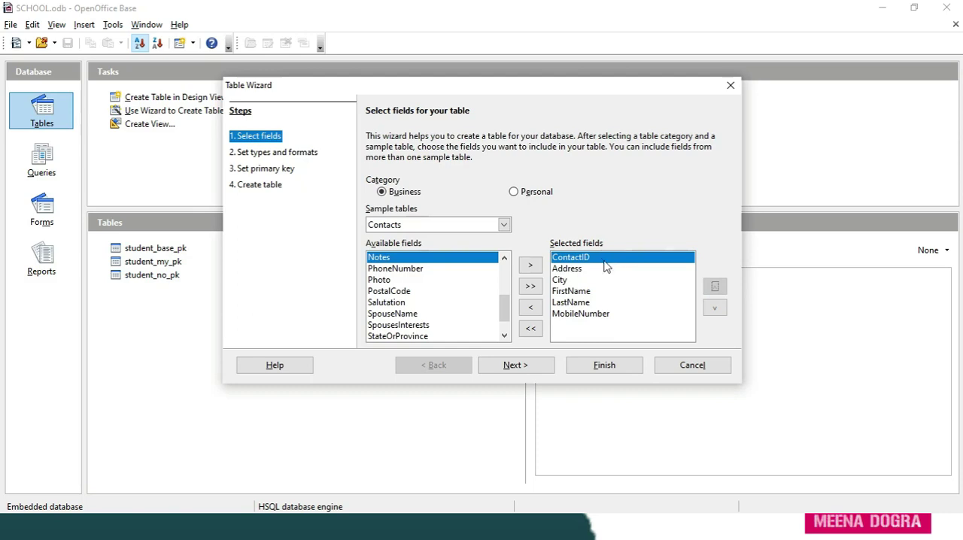
click(576, 294)
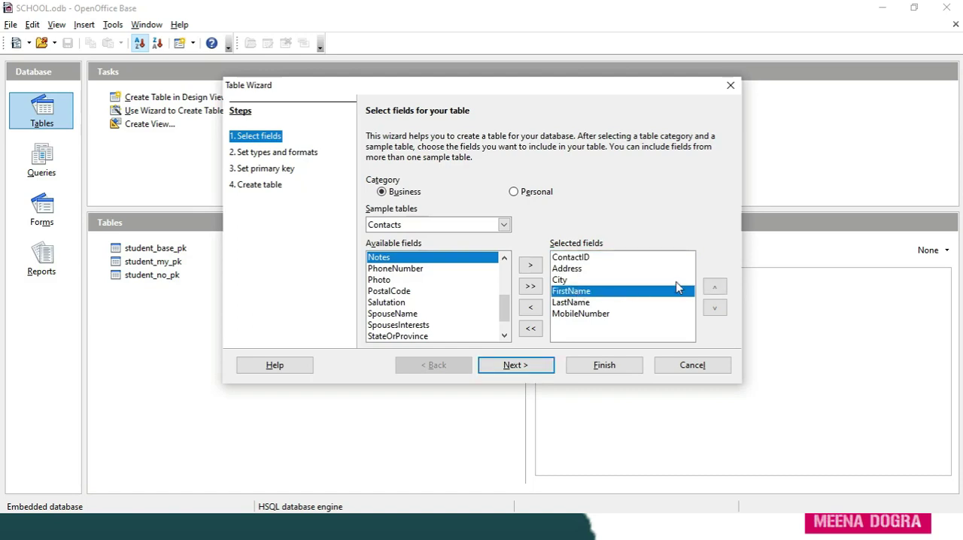
click(715, 289)
click(715, 288)
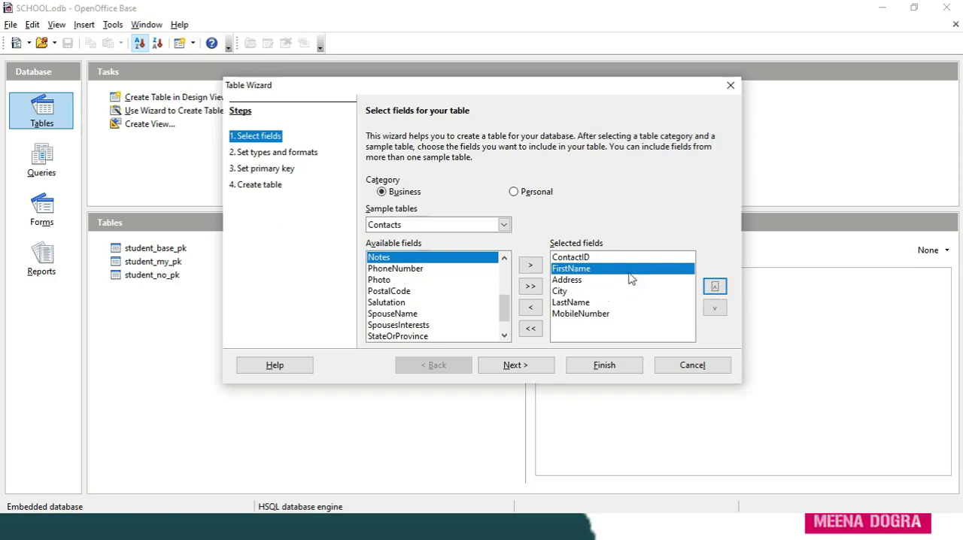
- Move LastName up in the selected fields so that it directly follows FirstName
click(585, 303)
click(715, 287)
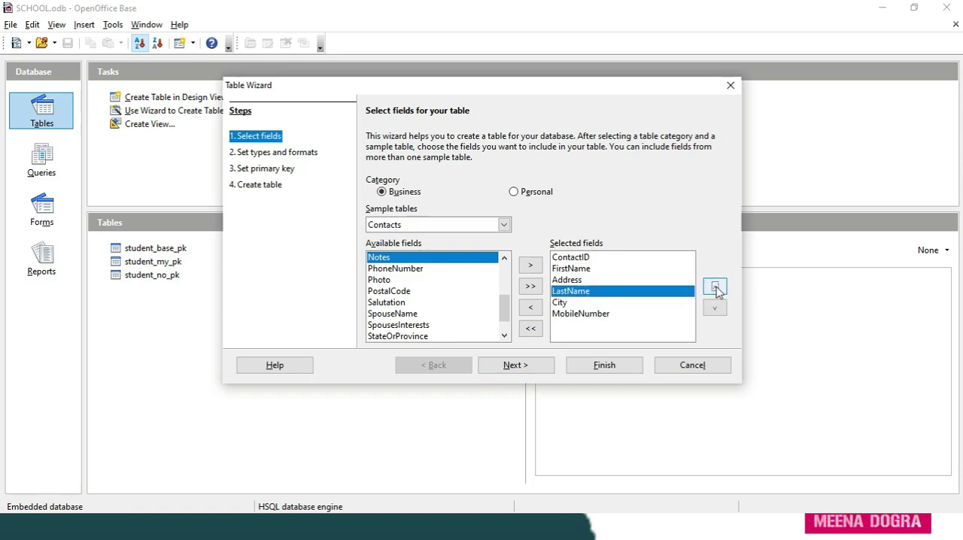
click(715, 287)
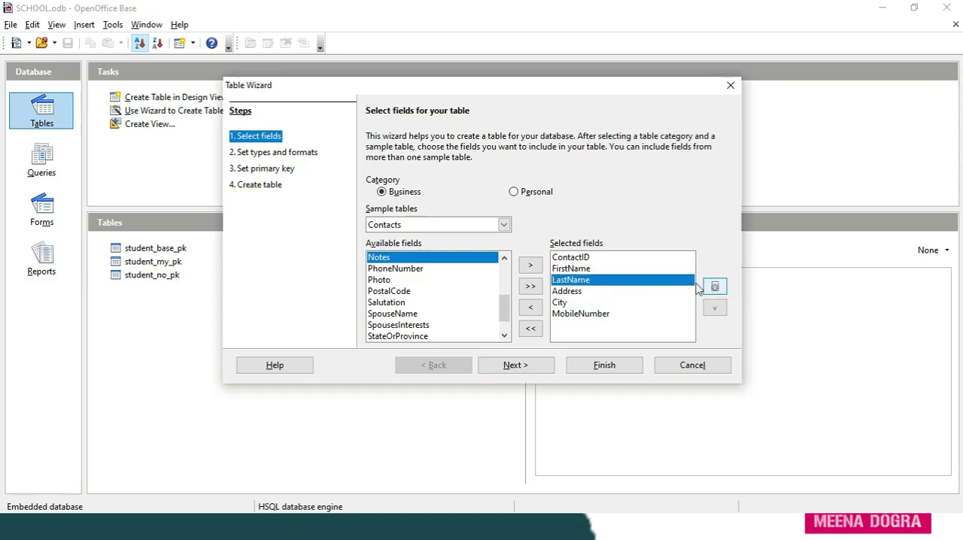
- Move MobileNumber up above Address in the selected fields and back down to the end
click(576, 315)
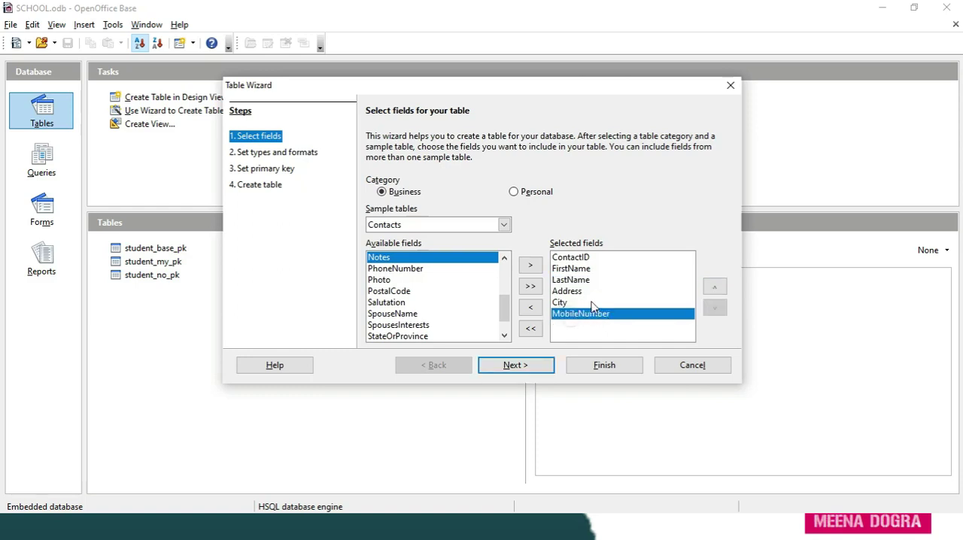
click(715, 288)
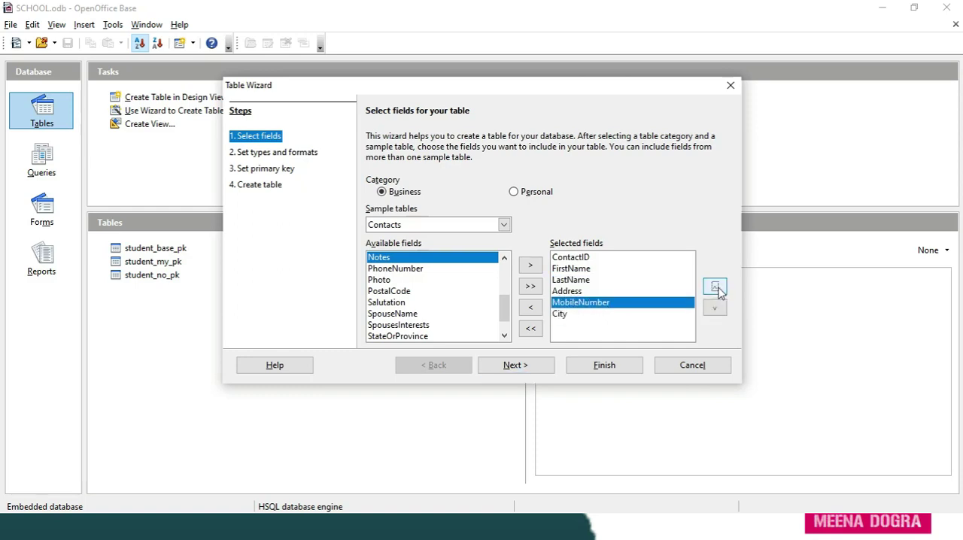
click(715, 288)
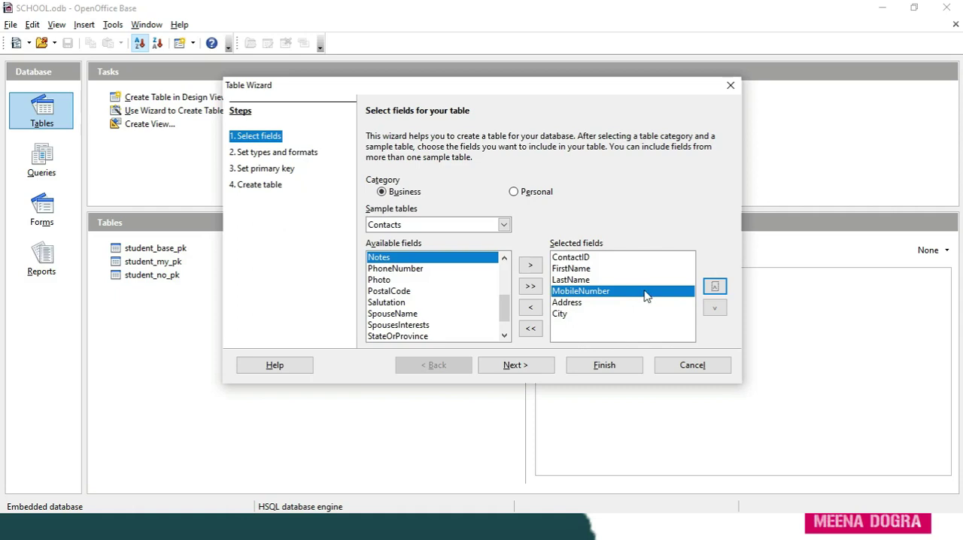
click(716, 312)
click(716, 312)
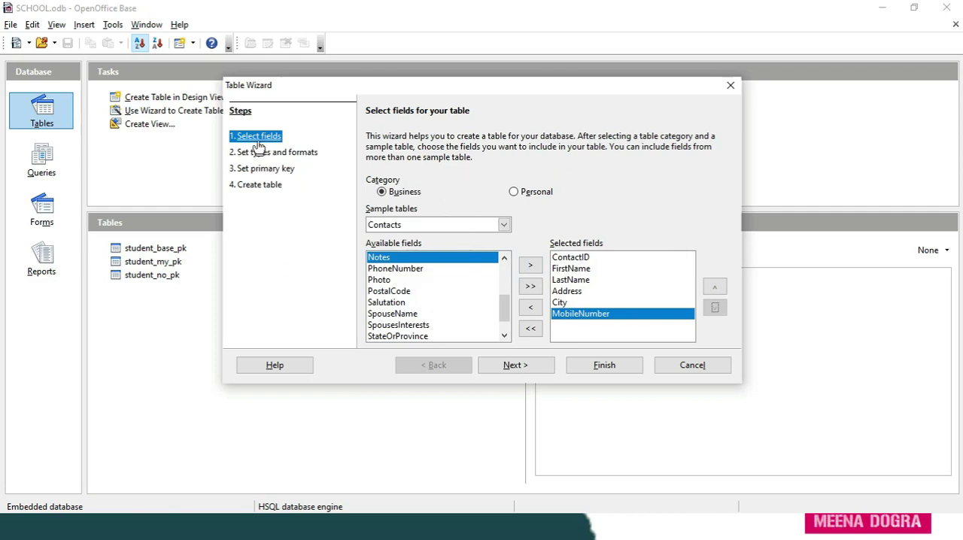
- Continue to the field types and formats and examine the settings of each selected field
click(517, 367)
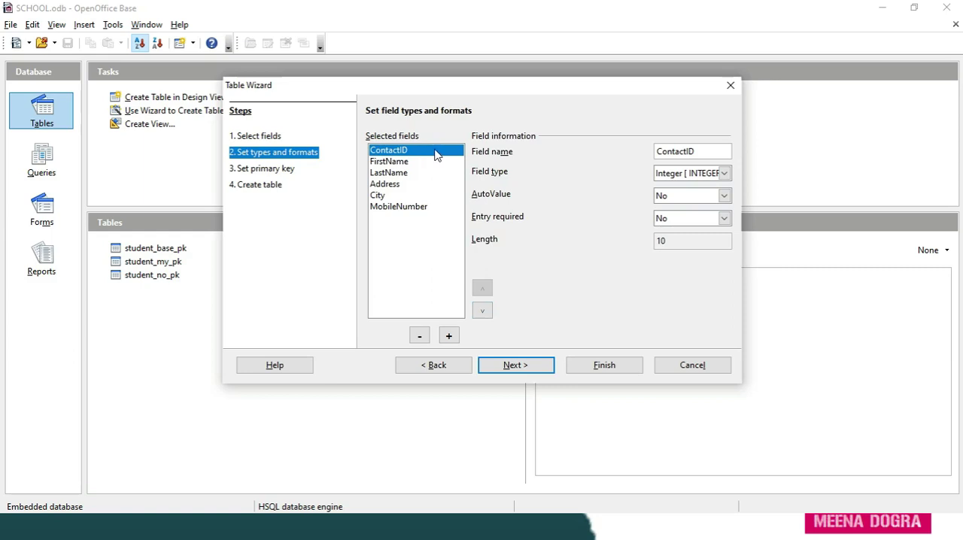
click(407, 163)
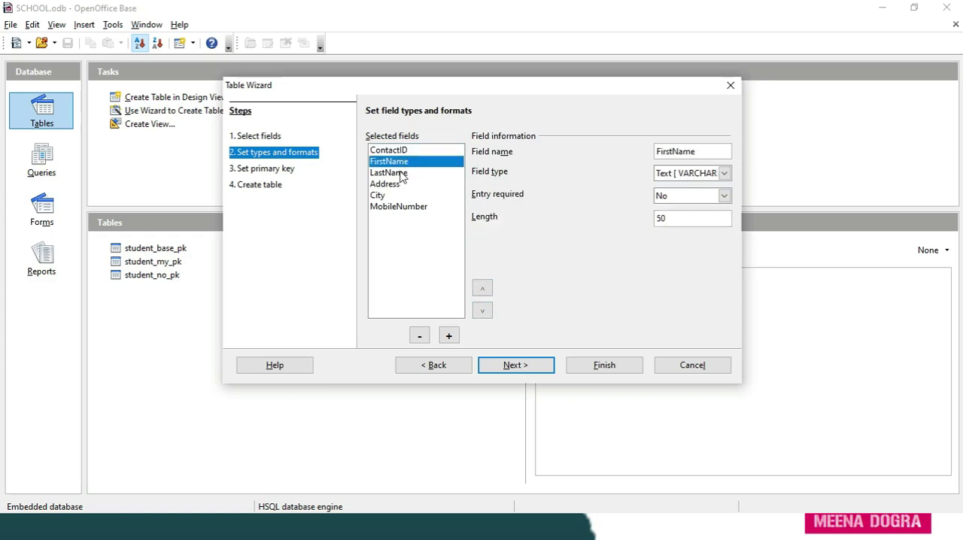
click(403, 174)
click(399, 185)
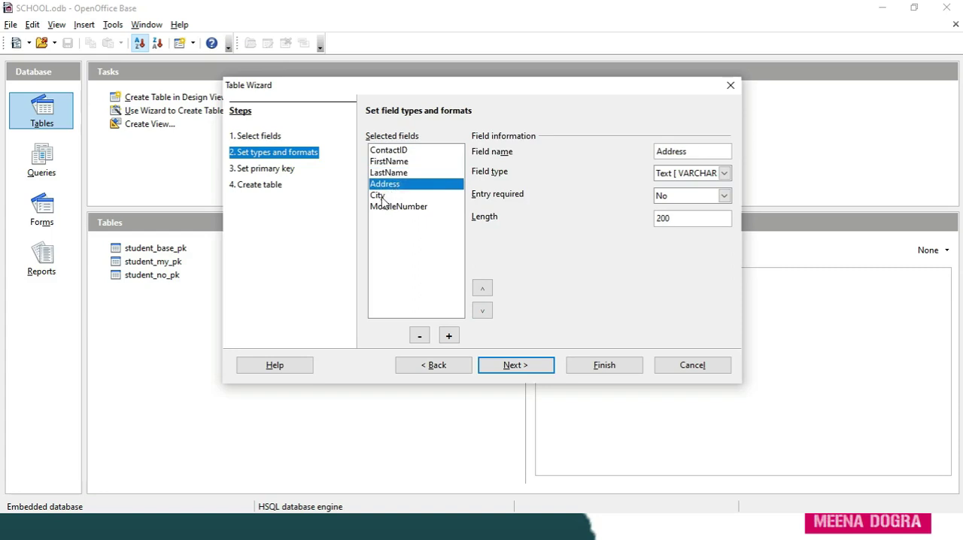
click(380, 197)
click(391, 208)
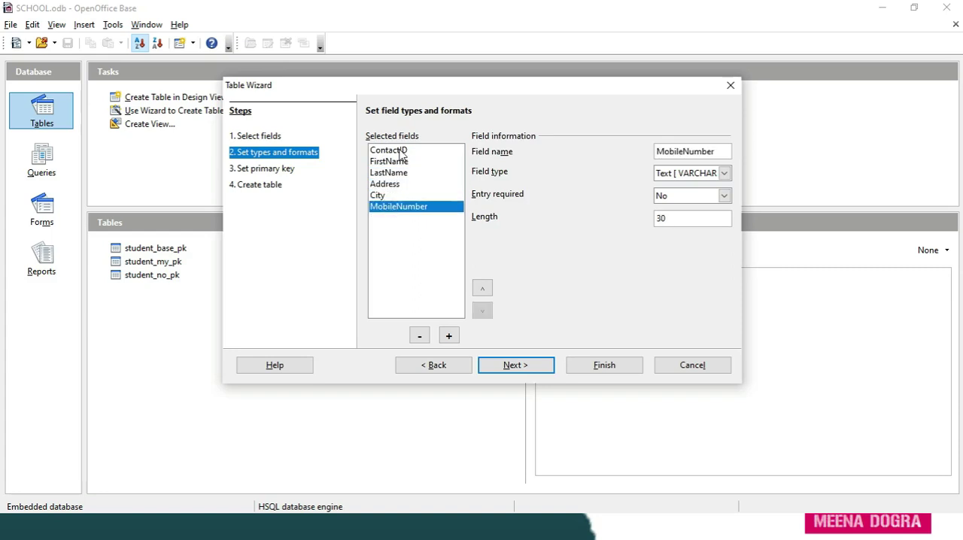
click(402, 152)
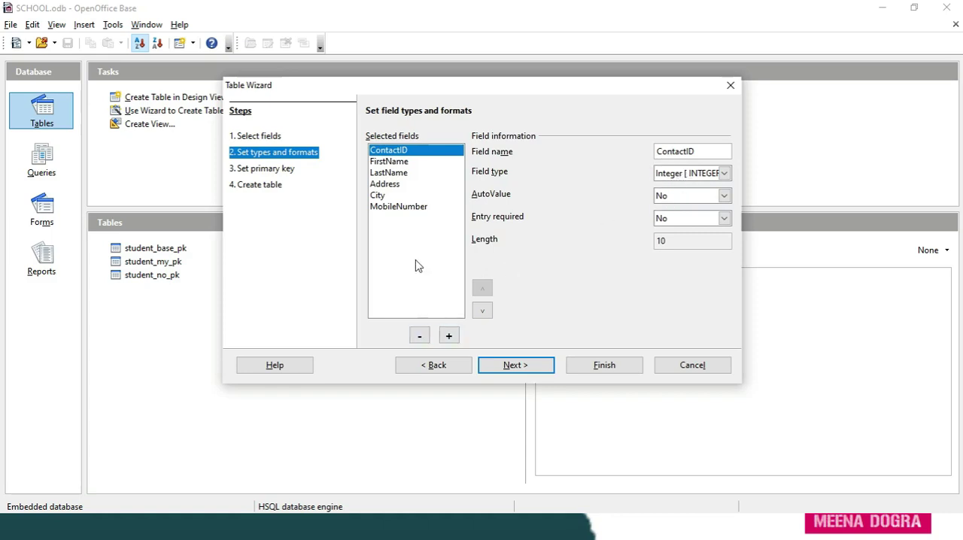
- Remove the MobileNumber field and add a new field named Mobilenumber in its place
click(403, 207)
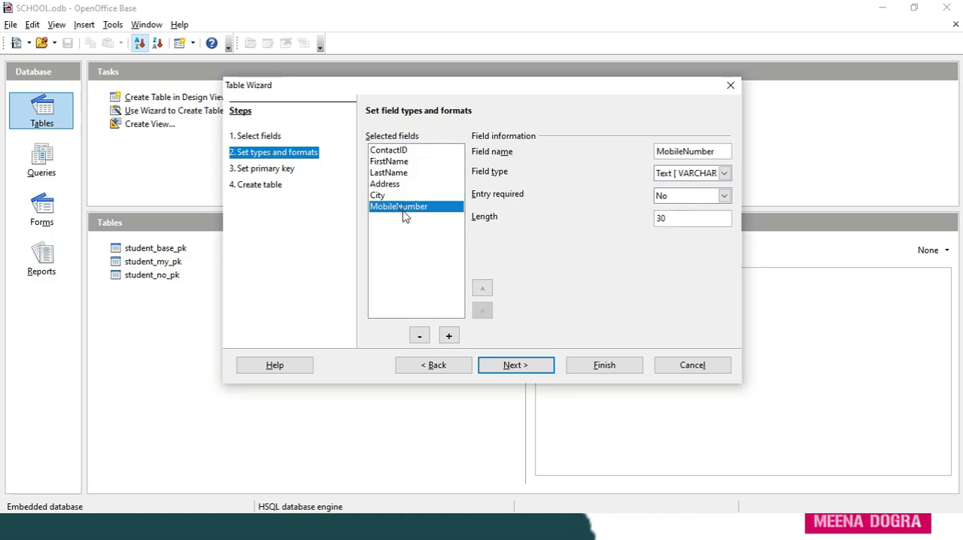
click(420, 338)
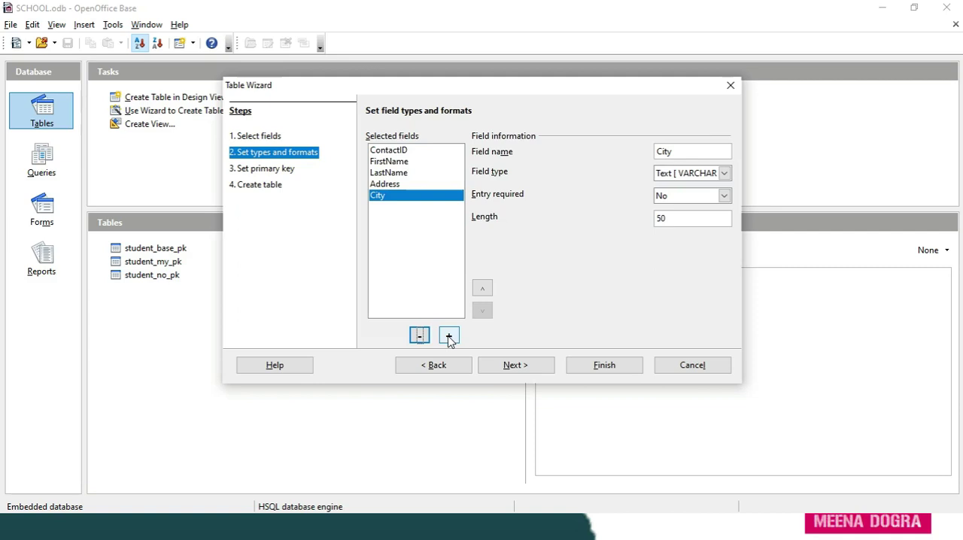
click(448, 337)
key(super+h)
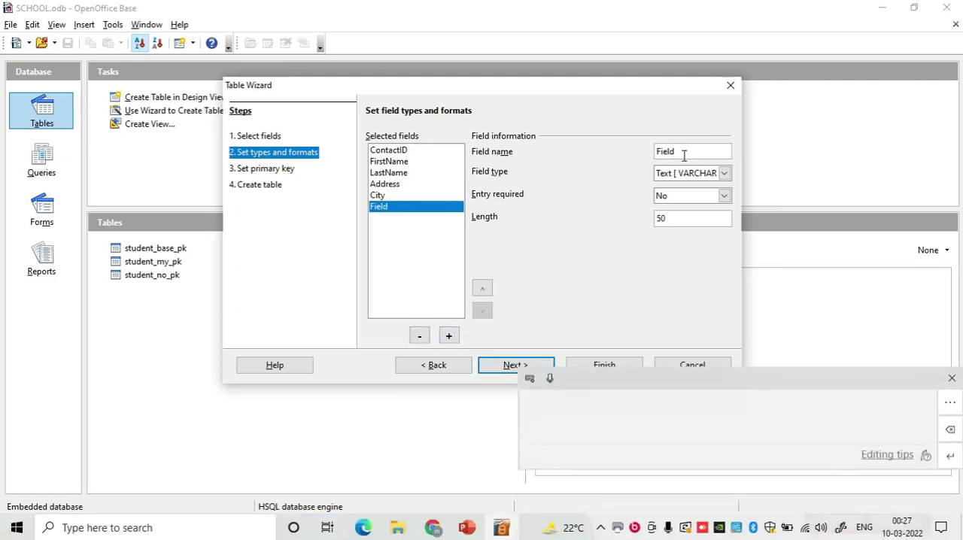
key(BackSpace)
key(BackSpace)
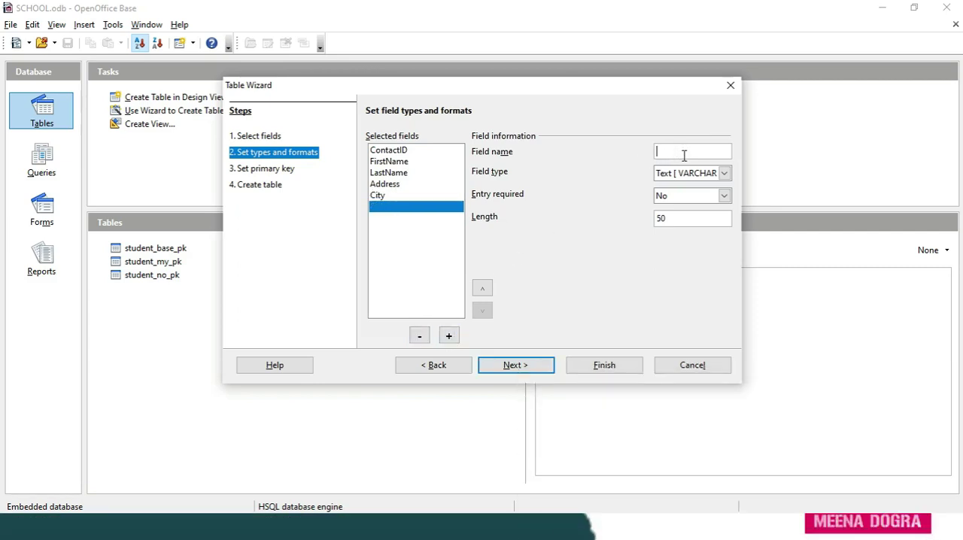
text(Mobilenumber)
- Continue to the primary key settings and use the existing ContactID field as the primary key
click(516, 368)
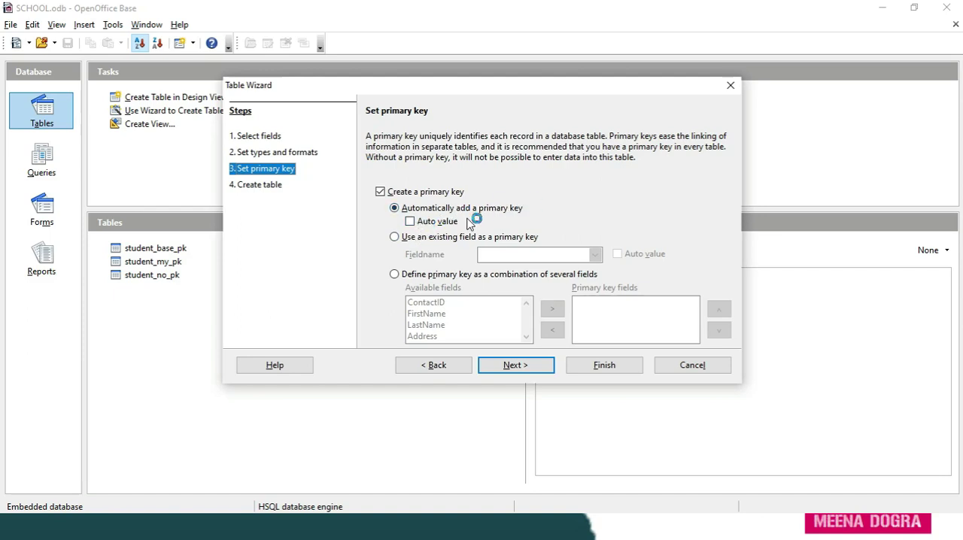
click(396, 239)
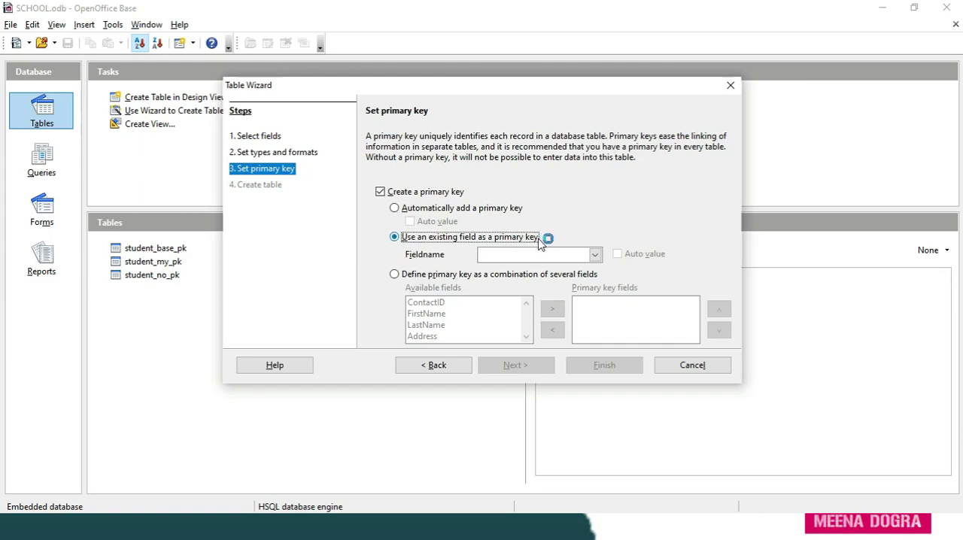
click(596, 256)
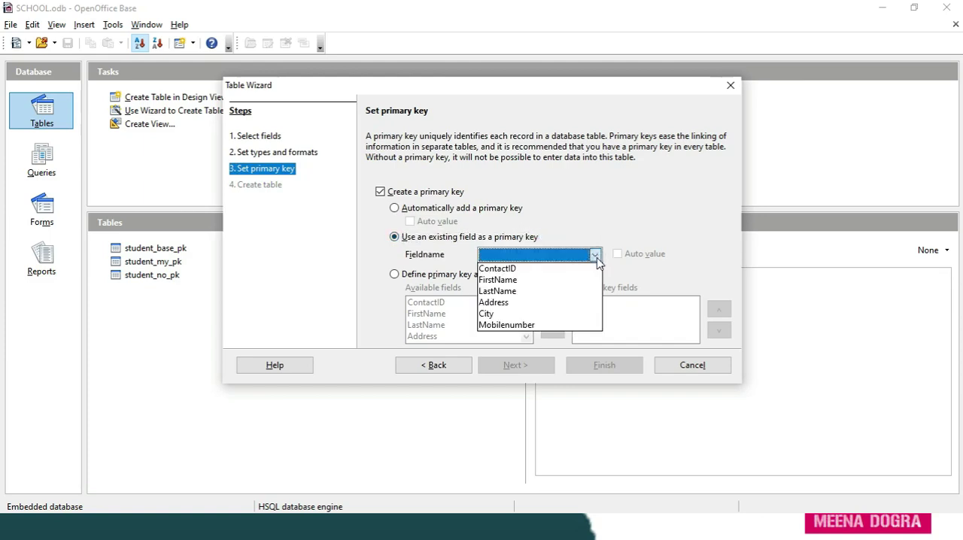
click(546, 266)
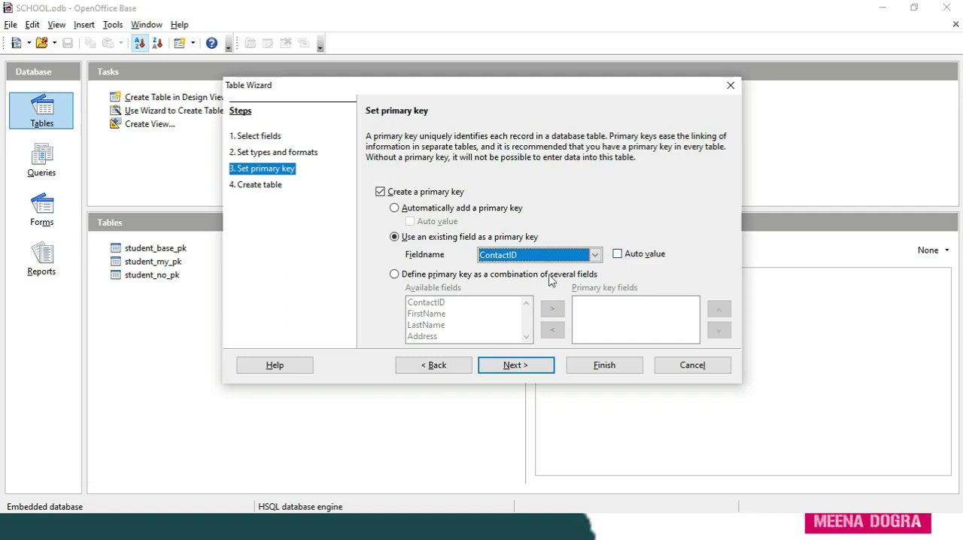
- Try a combined primary key of ContactID and FirstName, and switch back to using an existing field
click(396, 277)
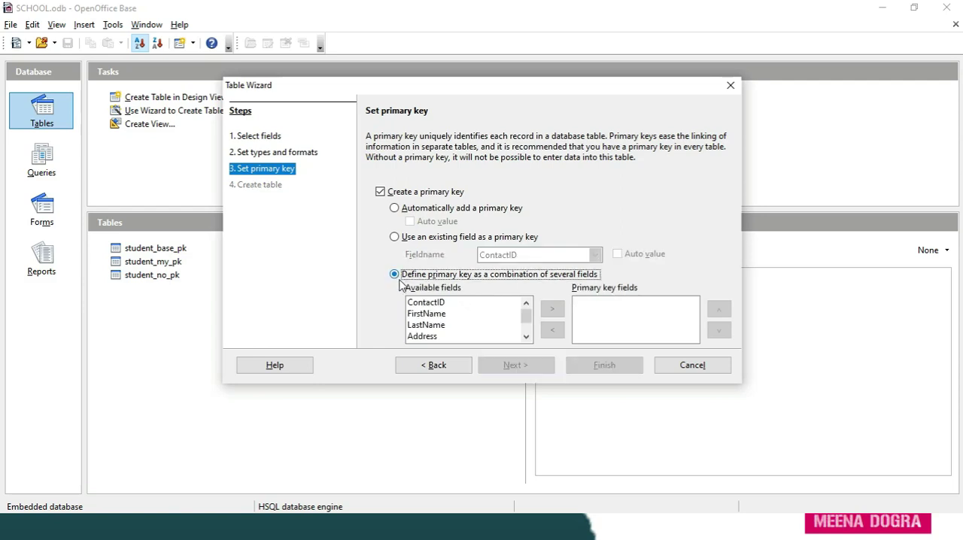
click(441, 304)
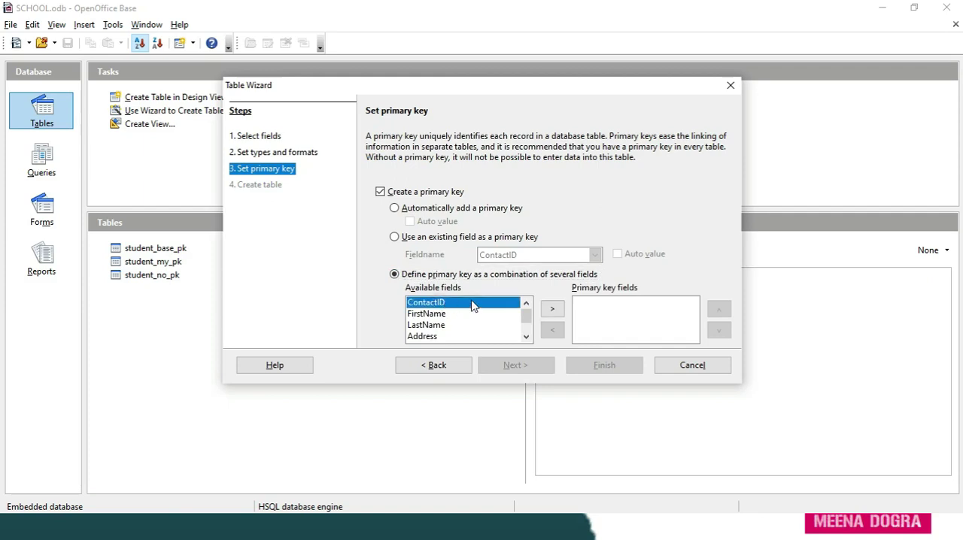
click(554, 310)
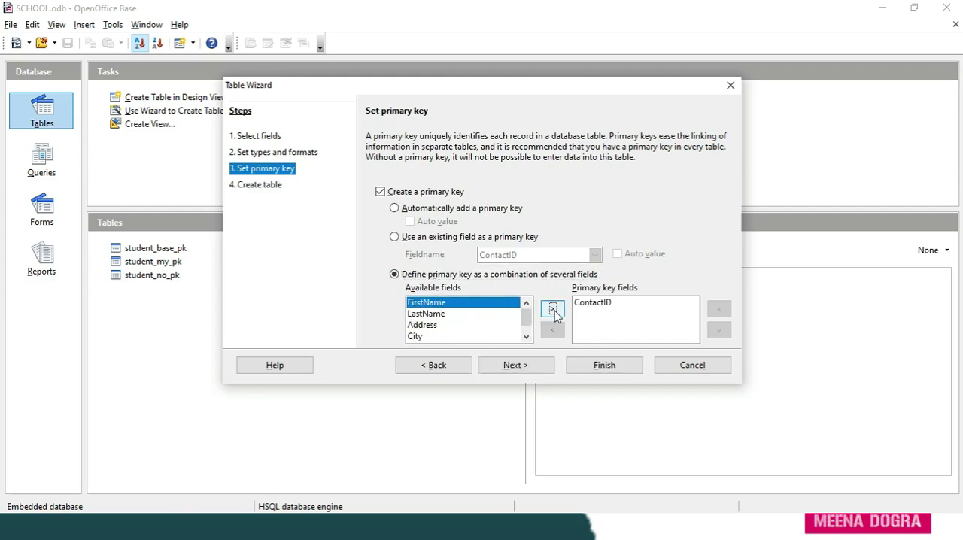
click(554, 311)
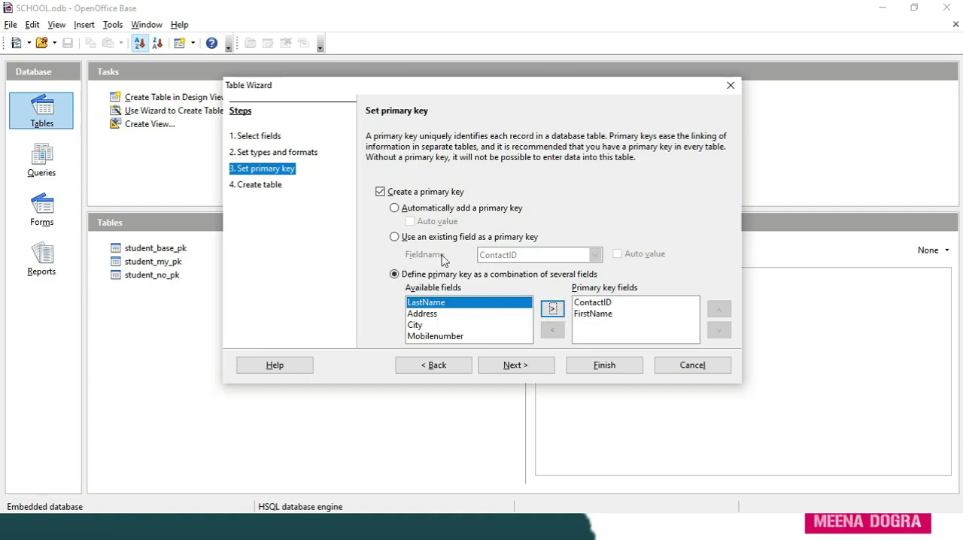
click(394, 238)
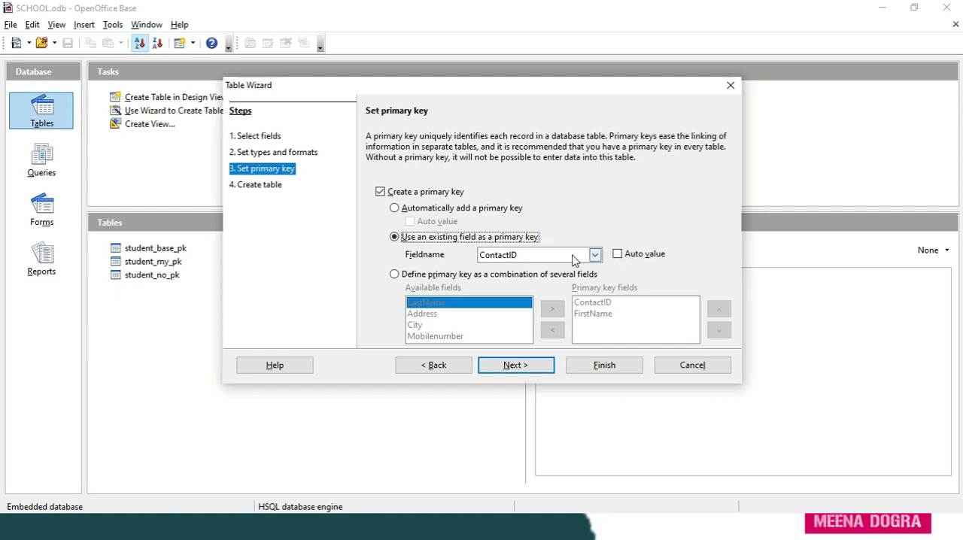
- Create the table under the name Contacts with immediate data insertion, and close its data view
click(519, 367)
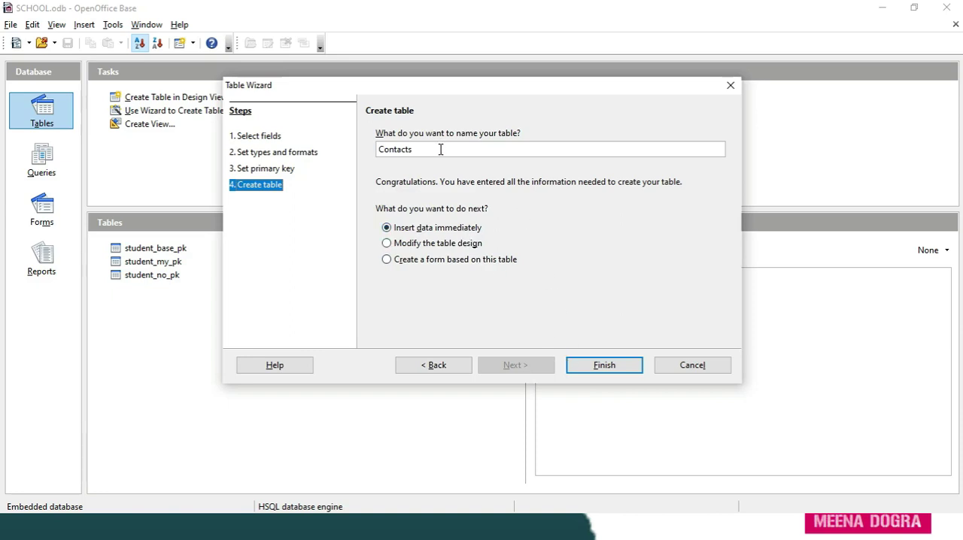
click(587, 370)
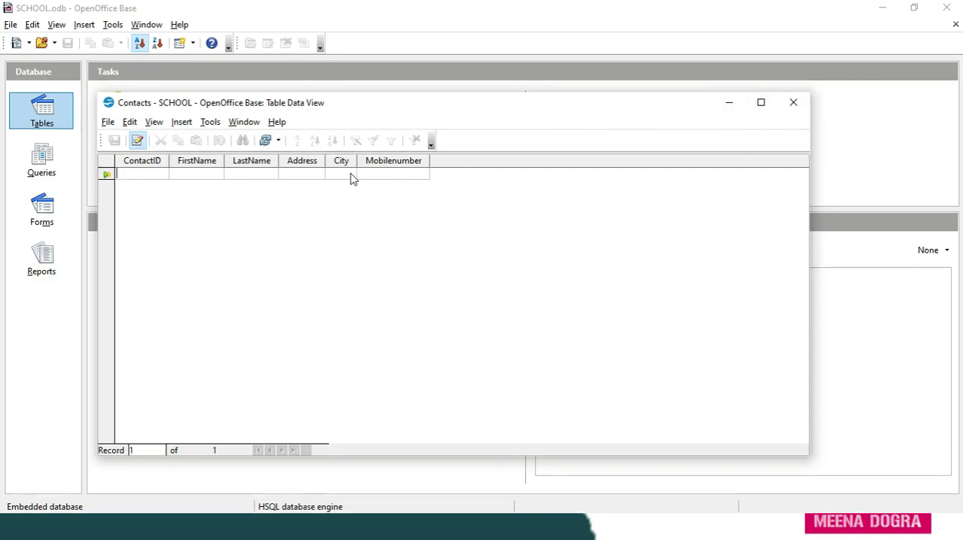
click(795, 108)
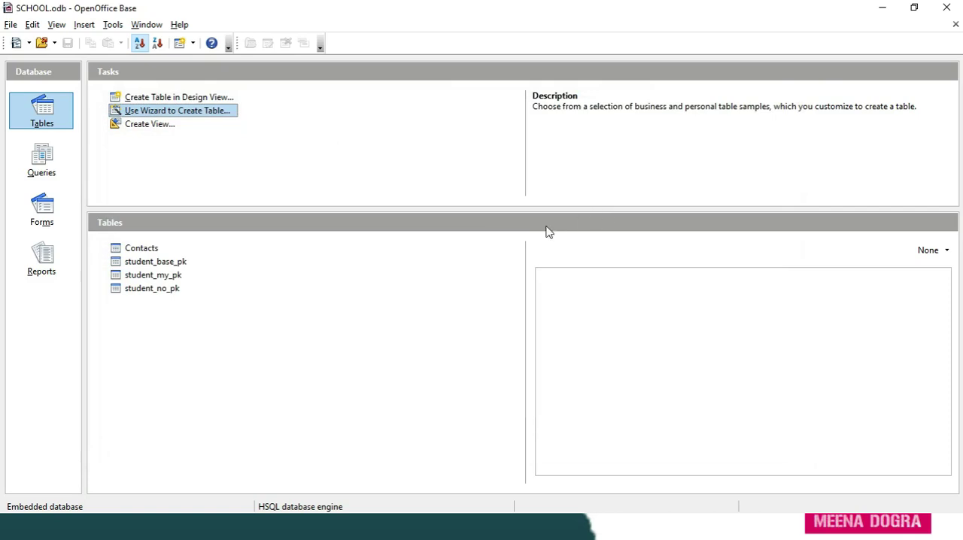
- Open the Contacts table from the table list to view its columns, and close it again
double_click(151, 251)
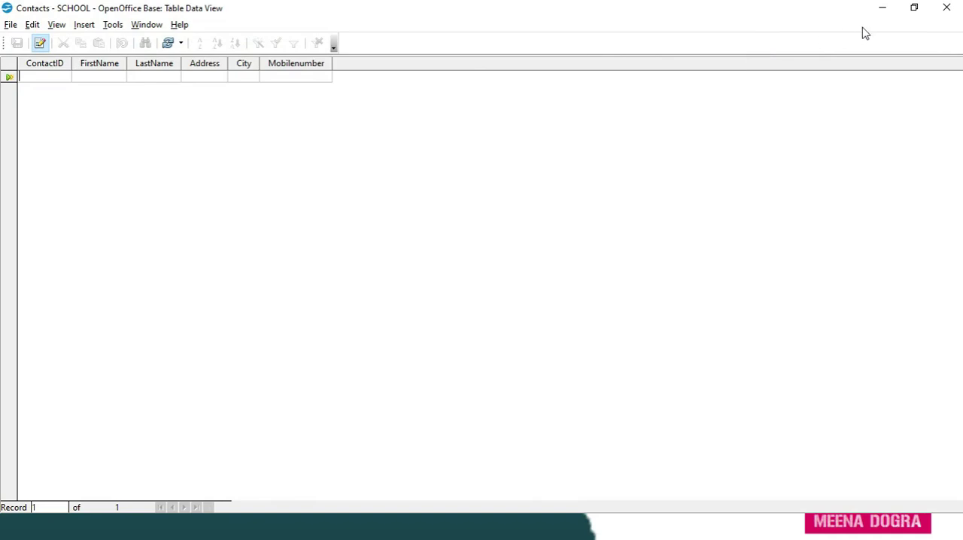
click(949, 9)
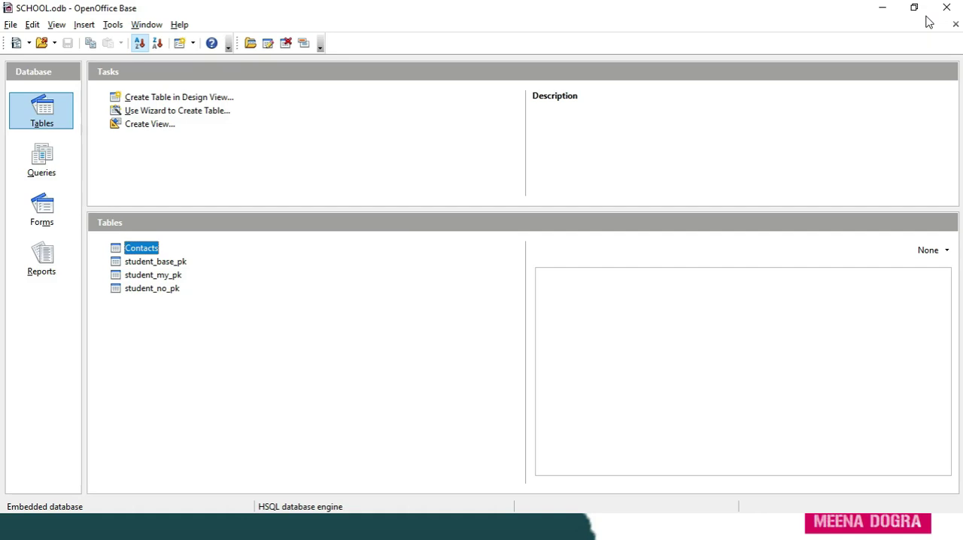
- Switch to the PowerPoint slide show
key(alt+Tab)
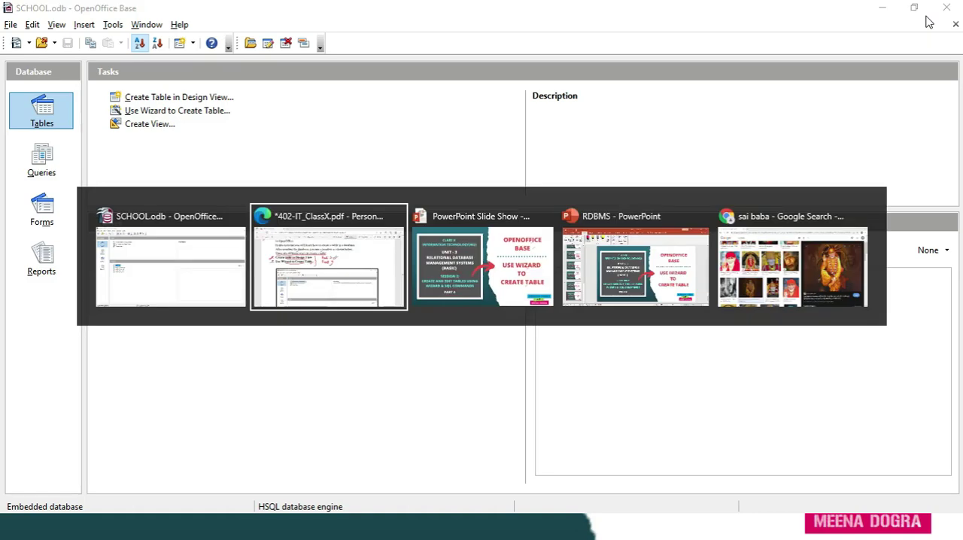
key(alt+Tab)
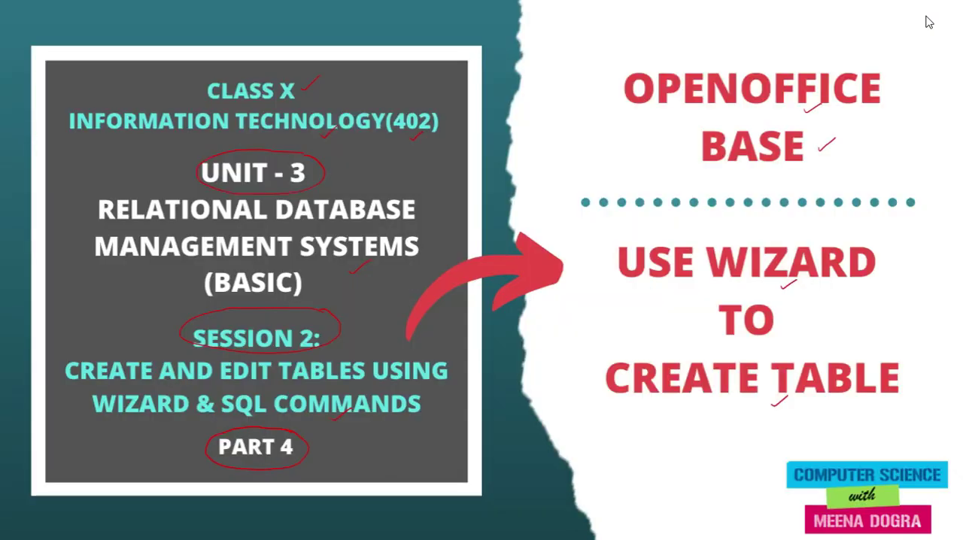